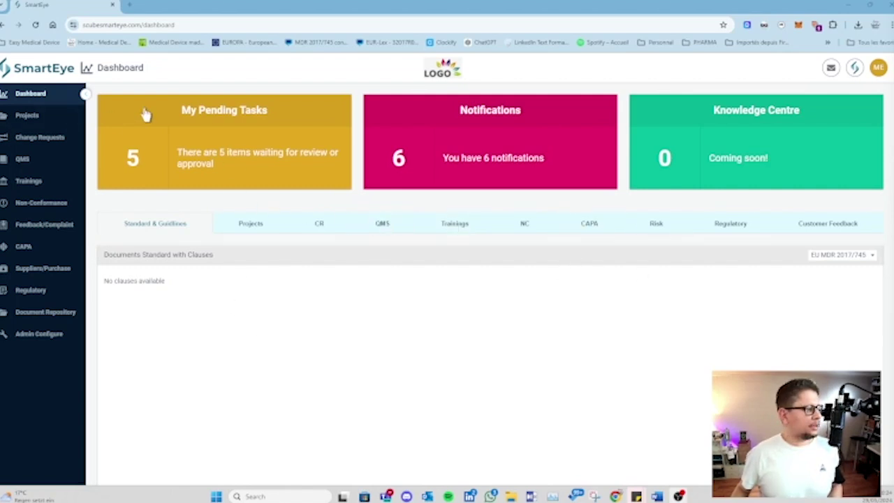
# - Open the Risk Management Plan.docx release task from My Pending Tasks, then return to the dashboard
pyautogui.click(215, 137)
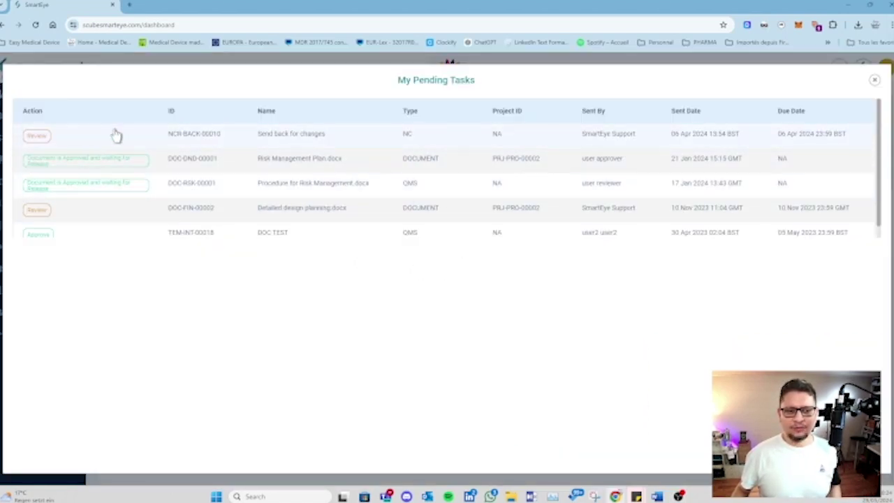
pyautogui.click(76, 170)
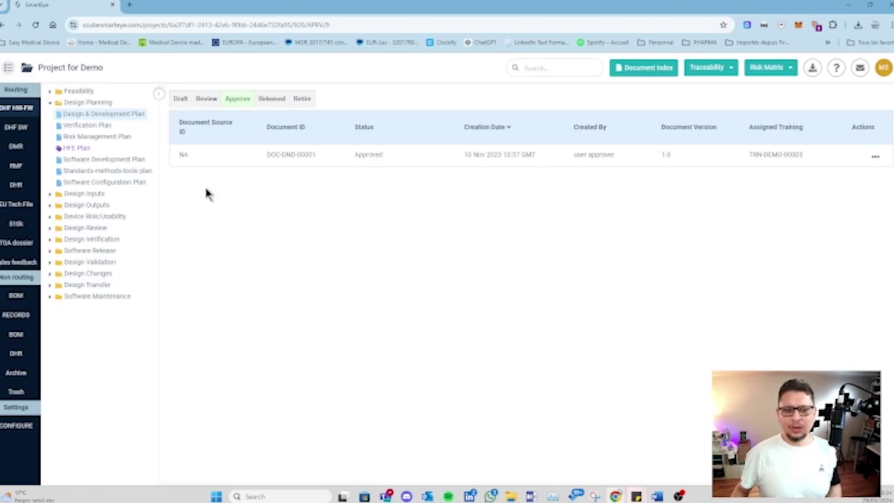
pyautogui.click(9, 68)
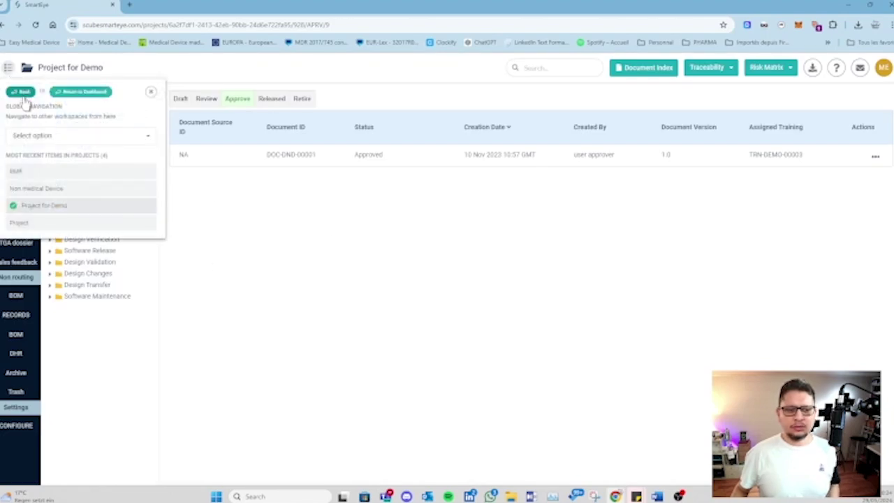
pyautogui.click(23, 95)
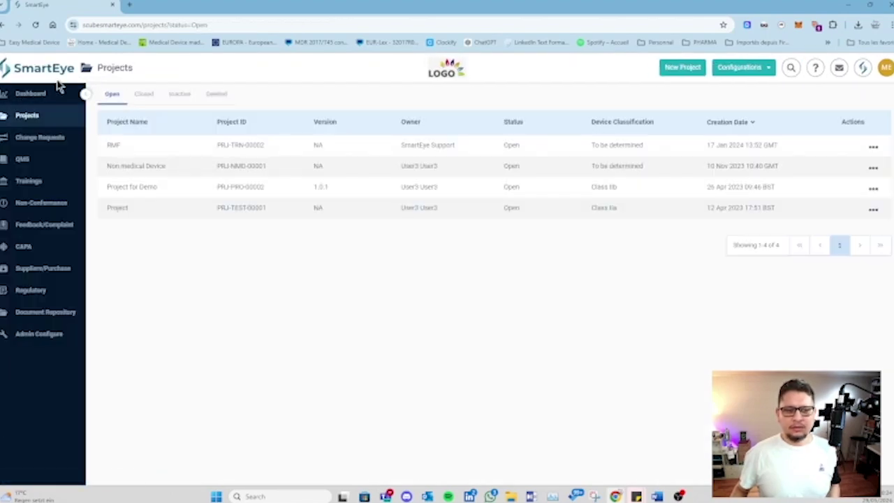
pyautogui.click(21, 95)
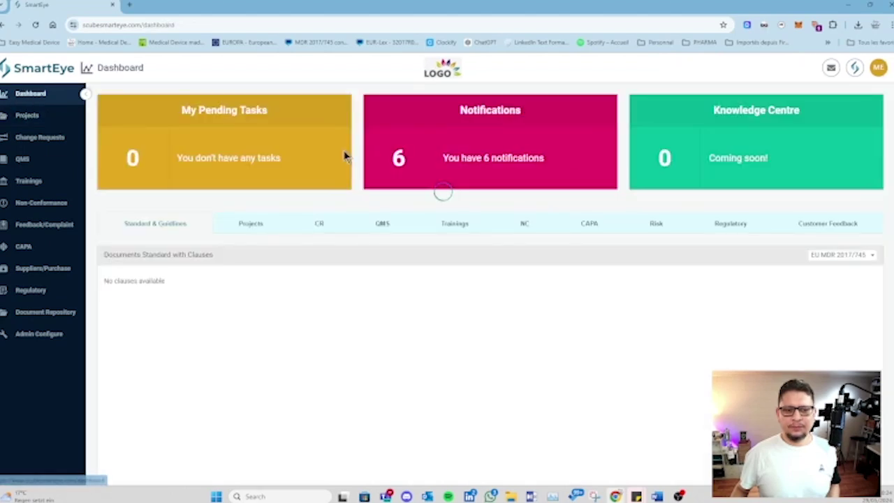
# - Review the My Pending Tasks list and the Notifications list, closing each one after viewing
pyautogui.click(240, 147)
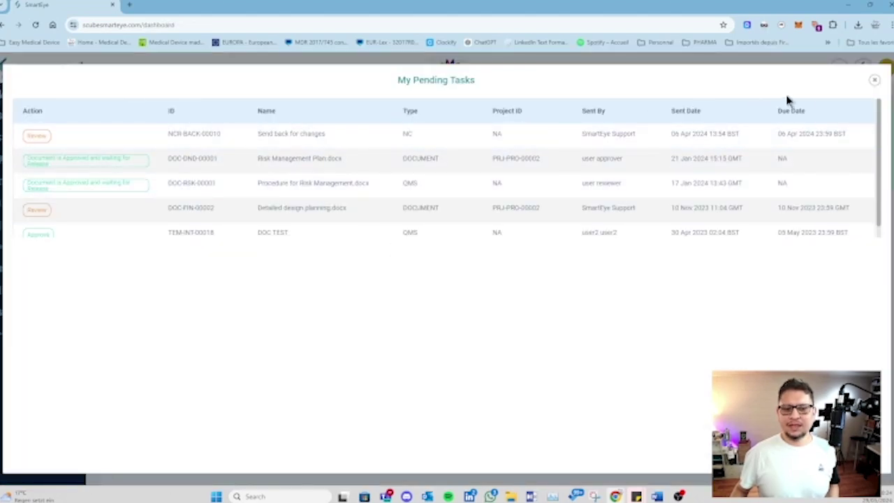
pyautogui.click(874, 80)
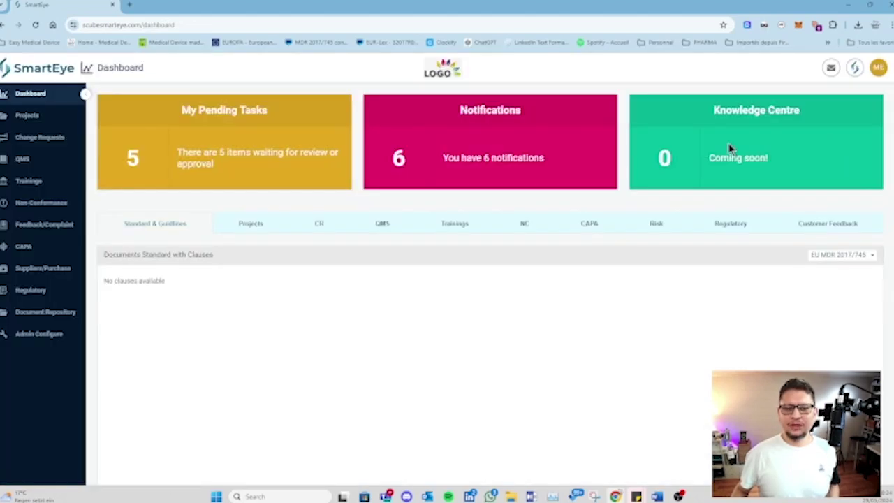
pyautogui.click(568, 166)
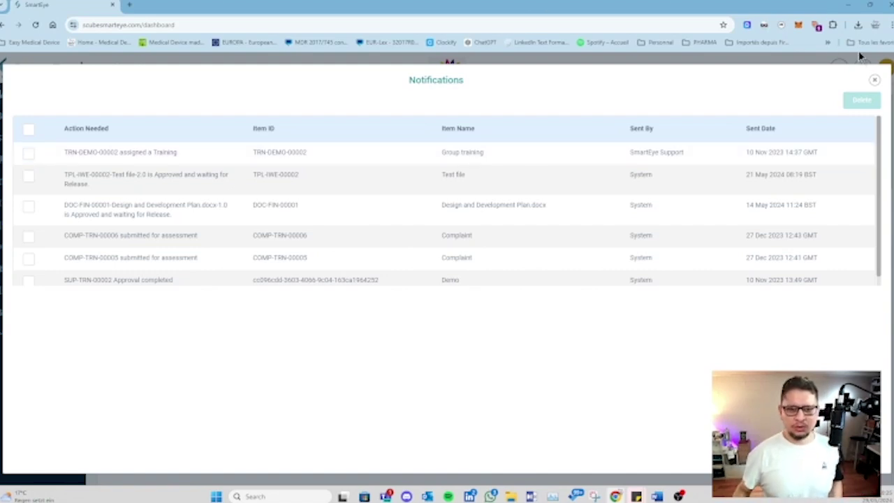
pyautogui.click(874, 80)
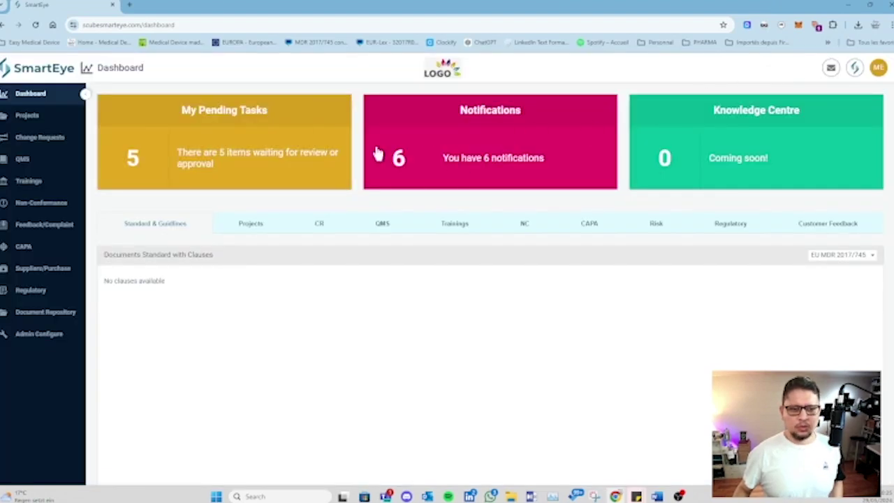
# - Look through the dashboard's CR and QMS statistics, including the charts of released documents and documents added by month
pyautogui.click(307, 225)
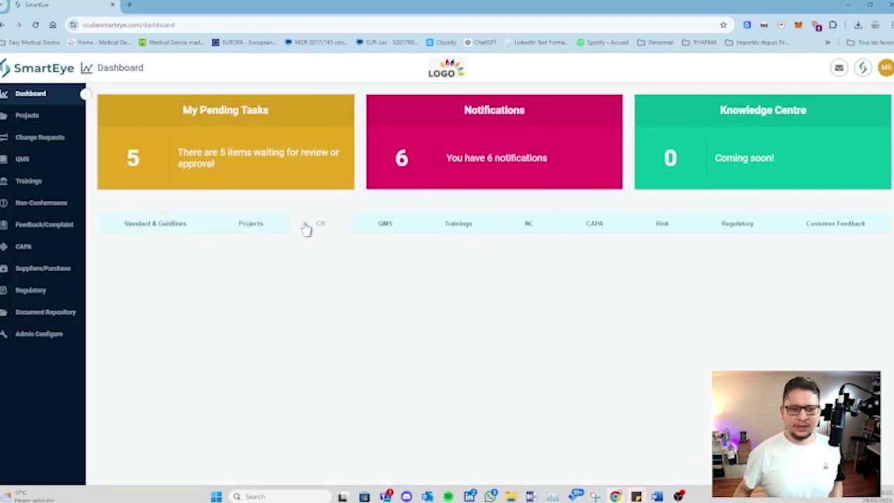
pyautogui.click(396, 231)
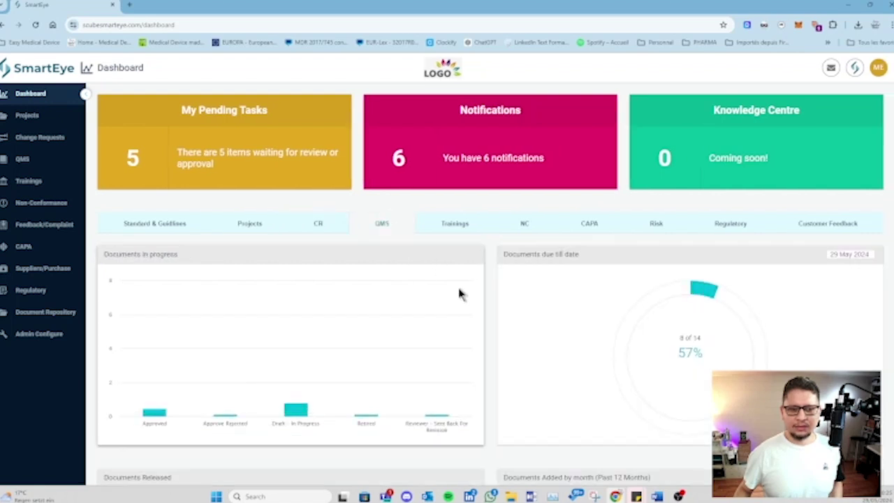
pyautogui.scroll(-3, 454, 300)
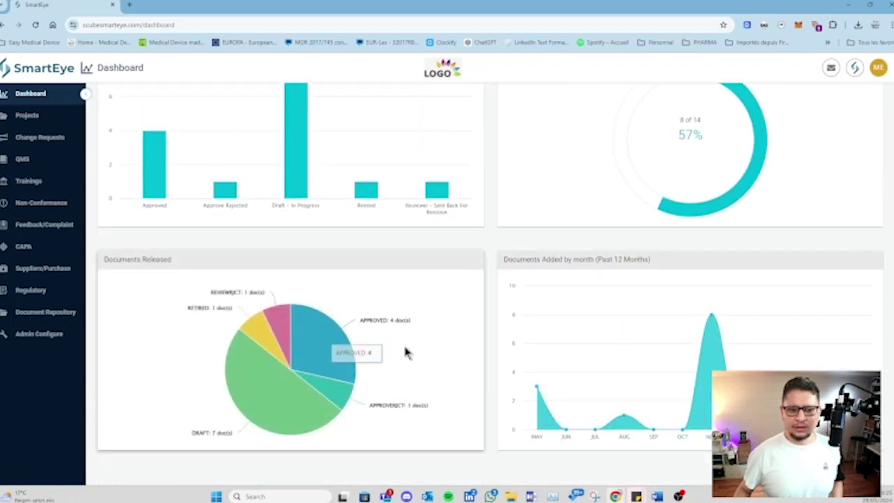
pyautogui.scroll(3, 398, 340)
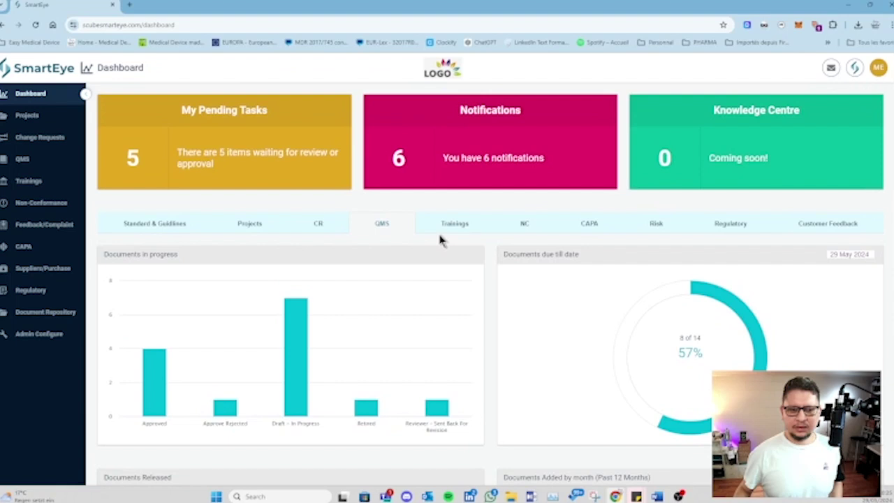
# - View the dashboard's Trainings, NC and CAPA statistics one after another
pyautogui.click(447, 227)
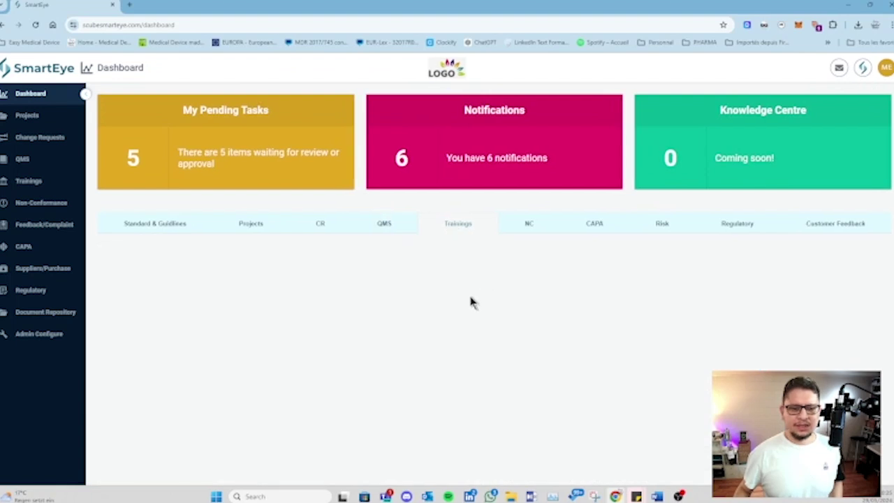
pyautogui.click(529, 226)
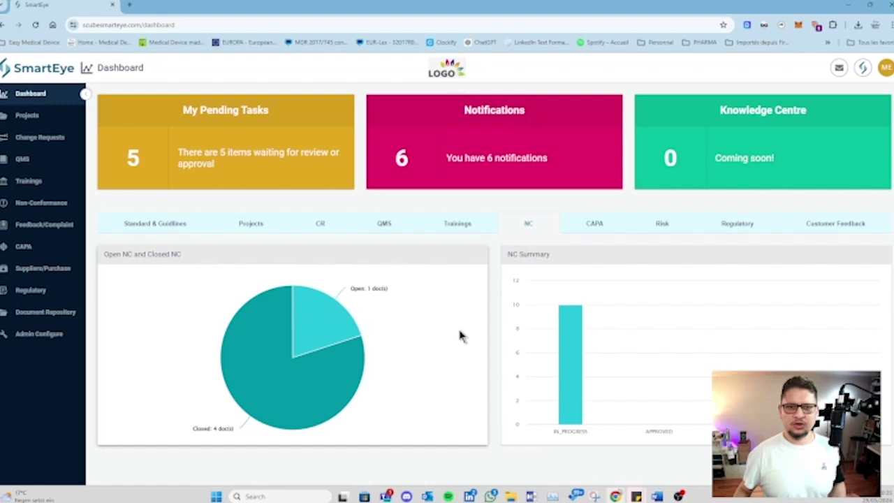
pyautogui.click(582, 233)
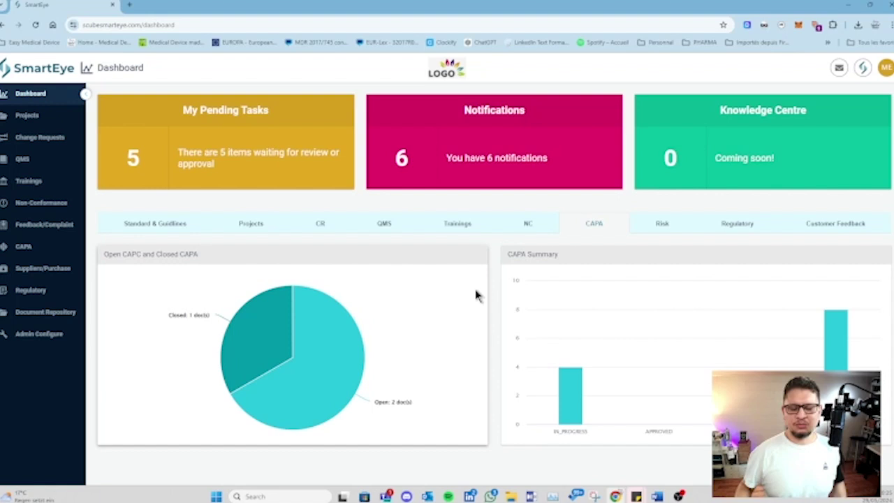
# - Open Project for Demo, view Commercialization Market in its DHF SW structure, and return to the projects list
pyautogui.click(49, 124)
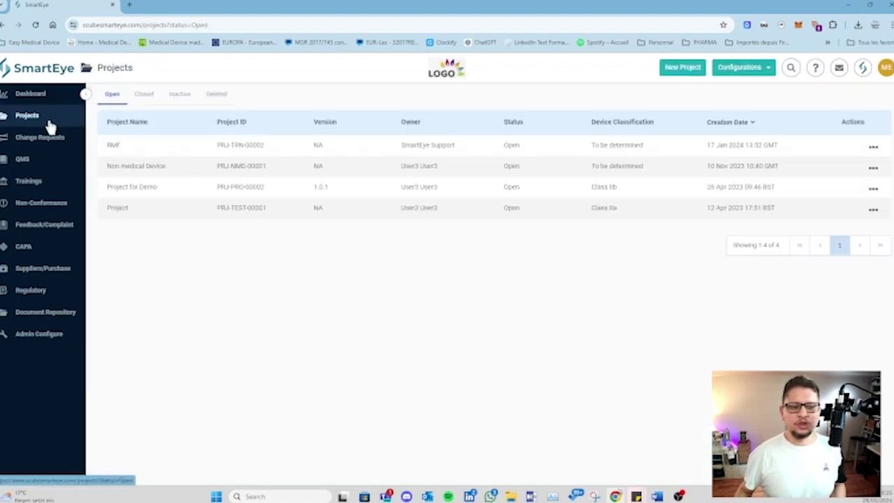
pyautogui.click(144, 197)
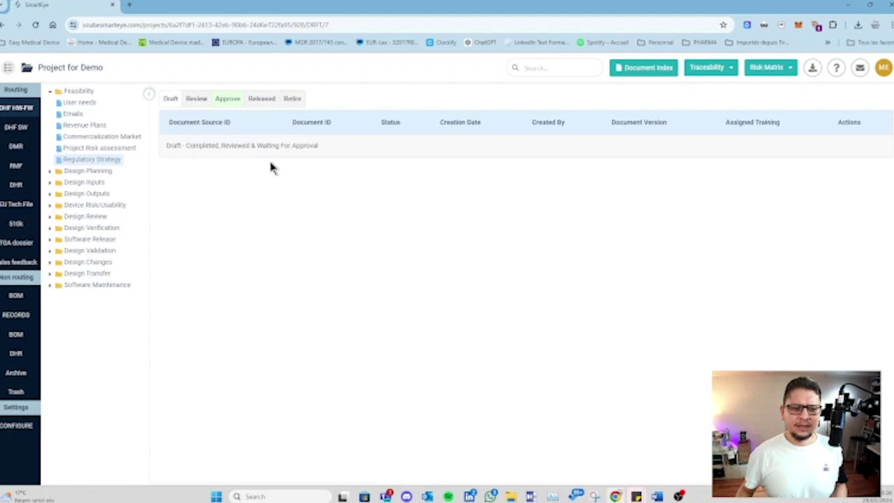
pyautogui.click(19, 129)
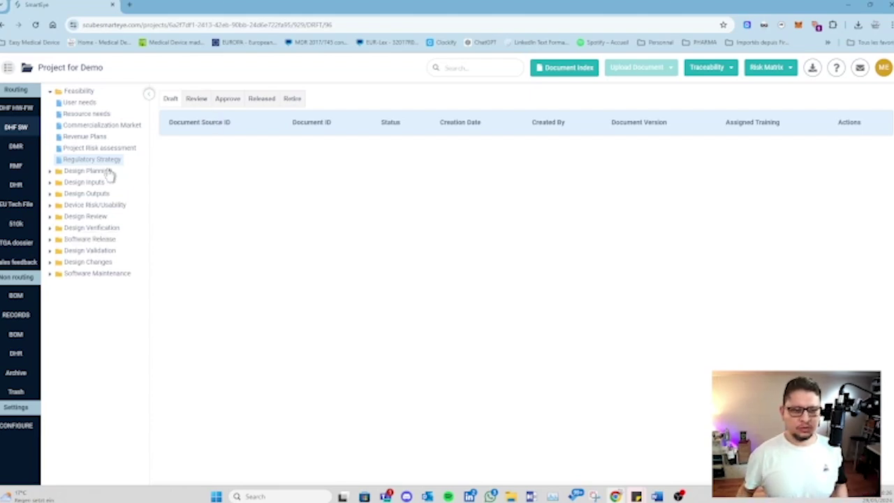
pyautogui.click(105, 125)
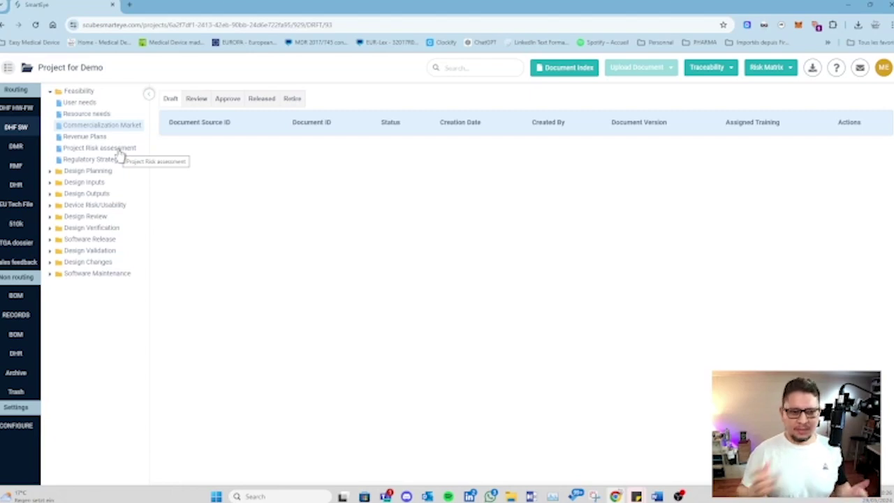
pyautogui.click(8, 68)
pyautogui.click(19, 92)
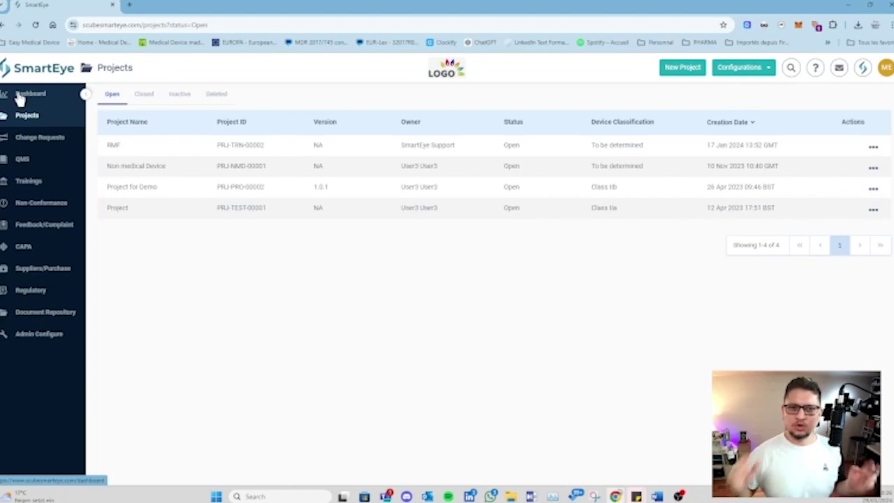
# - Try to open change request CRQ-CHAR-00006 from the open change requests and dismiss the message
pyautogui.click(39, 140)
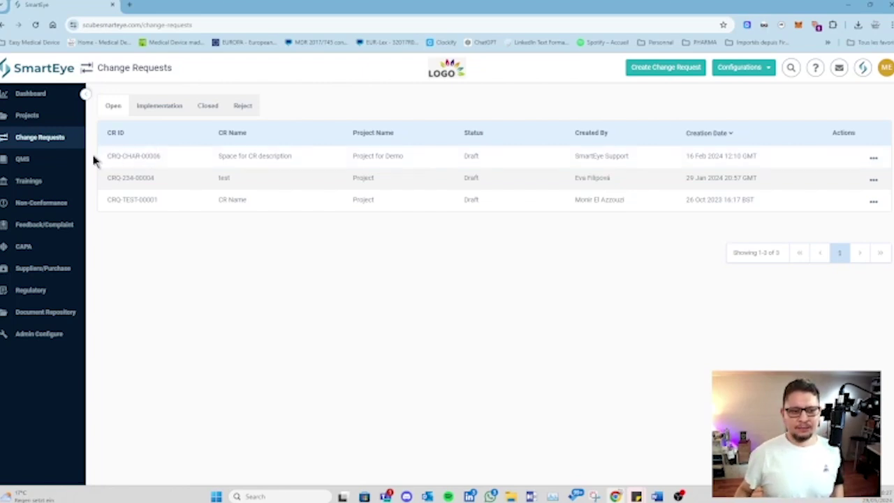
pyautogui.click(129, 166)
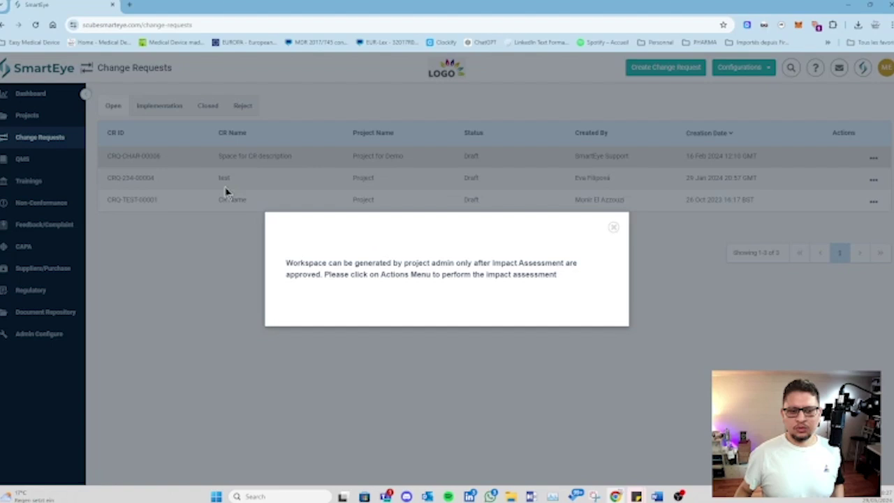
pyautogui.click(612, 228)
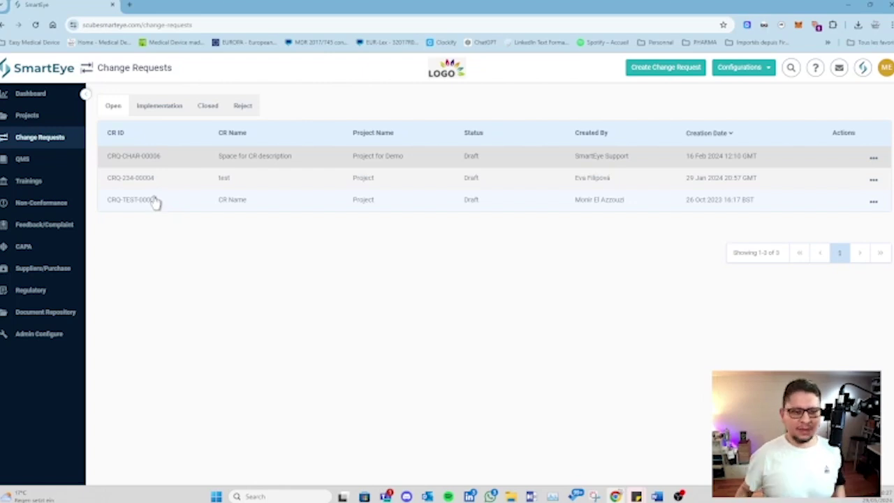
# - Browse the QMS Document Management folder: Doc Record Control procedure, Light user, Records in Review and Archived documents in Approve
pyautogui.click(40, 158)
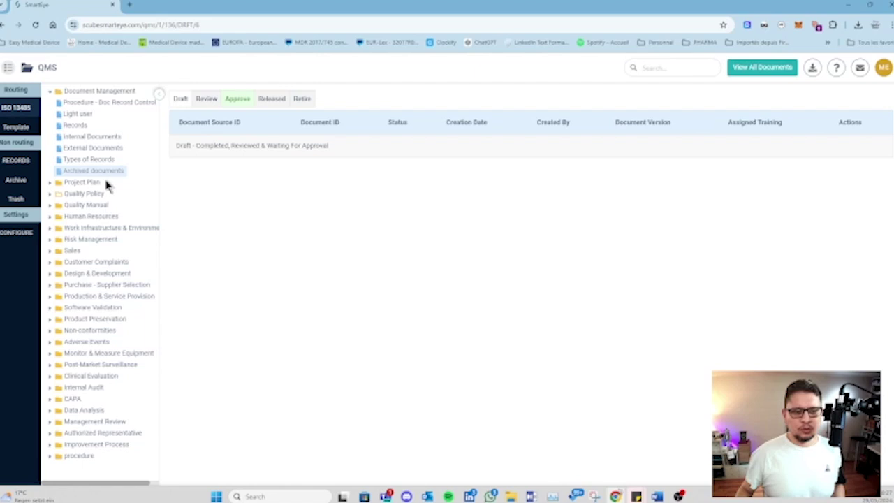
pyautogui.click(83, 105)
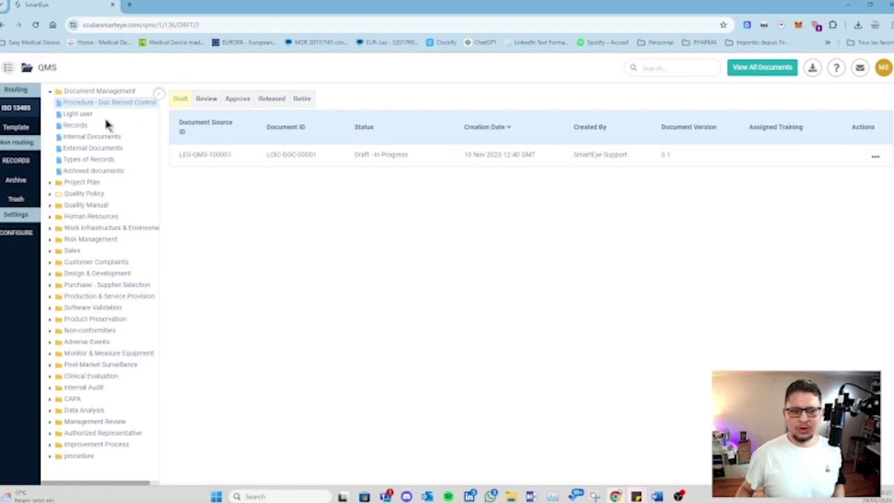
pyautogui.click(85, 116)
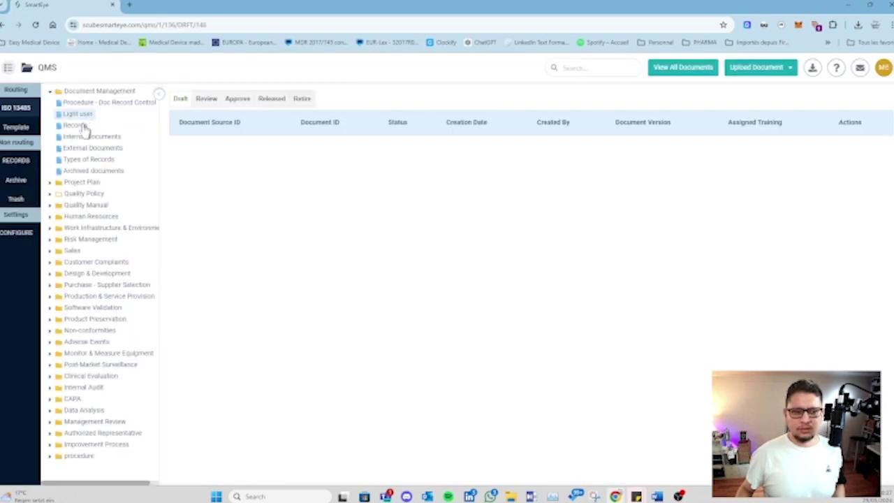
pyautogui.click(78, 125)
pyautogui.click(206, 102)
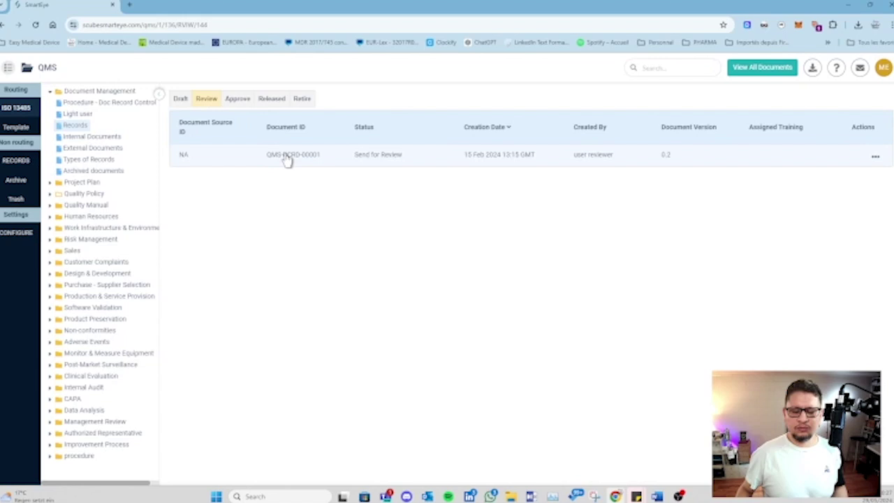
pyautogui.click(102, 172)
pyautogui.click(237, 99)
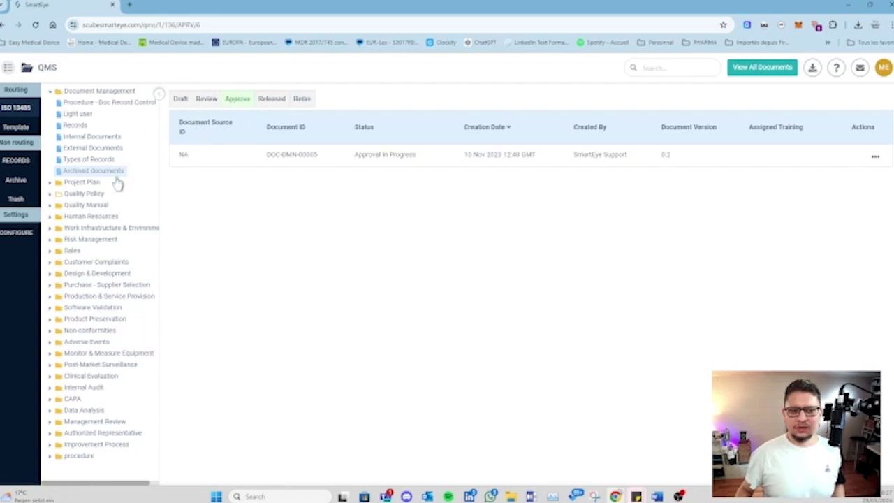
# - Expand the Project Plan and Quality Policy folders and show the Quality Policy document in the Approve stage
pyautogui.click(89, 184)
pyautogui.click(89, 118)
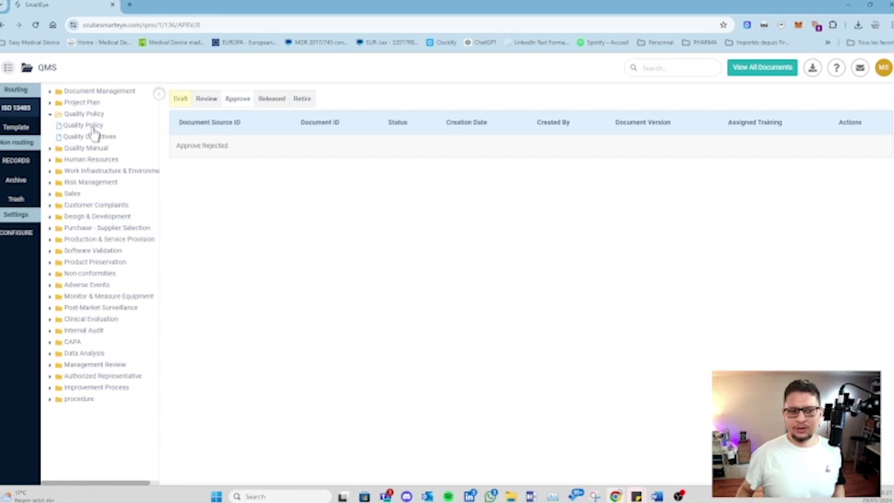
pyautogui.click(92, 127)
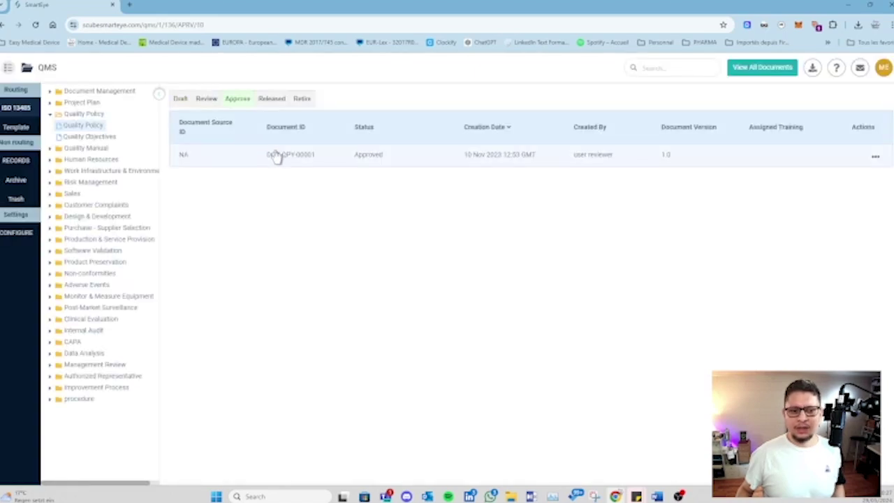
# - Open Quality Policy.docx (DOC-QPY-00001) and examine its cover sheet, version control, and review and approval tables
pyautogui.click(279, 161)
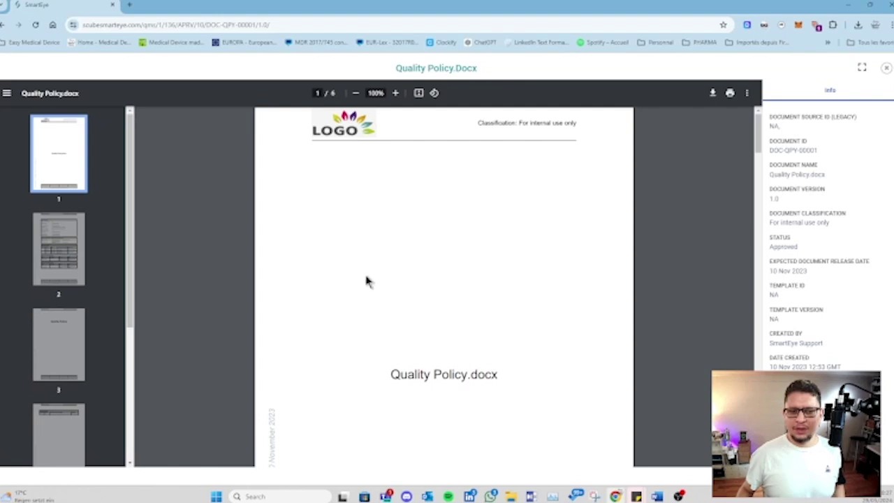
pyautogui.scroll(-10, 422, 259)
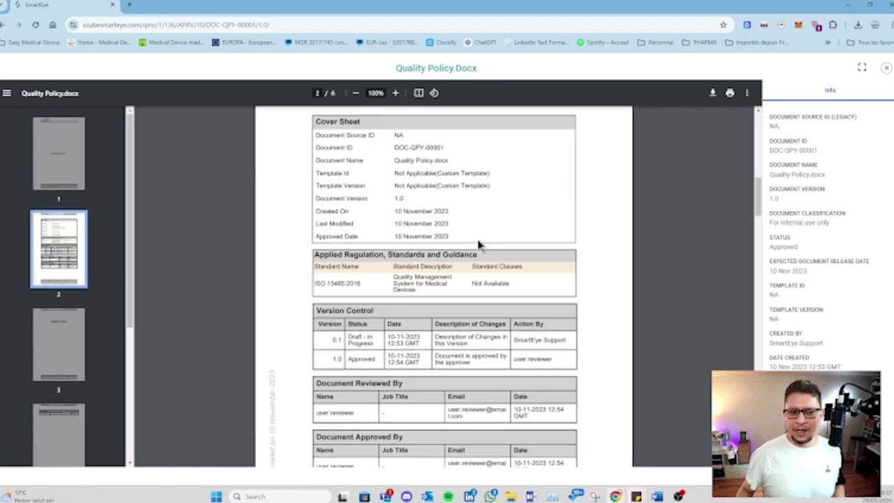
pyautogui.scroll(-3, 433, 309)
pyautogui.scroll(2, 479, 293)
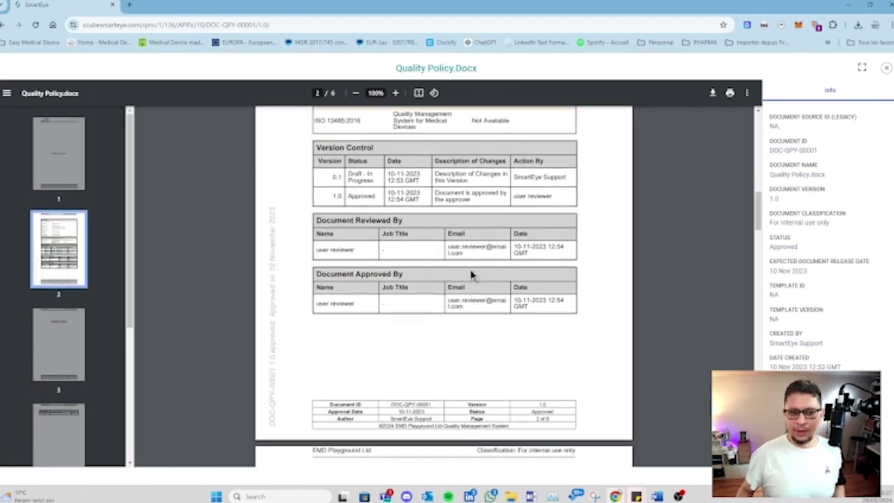
pyautogui.scroll(10, 431, 296)
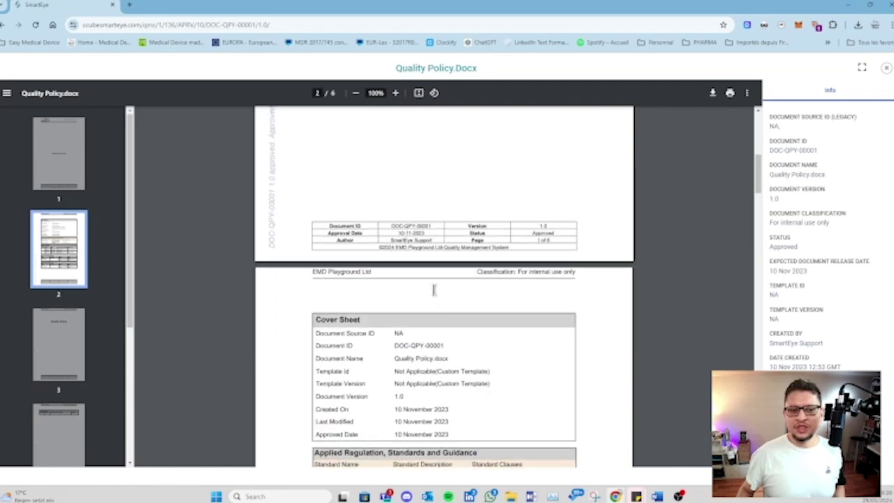
# - Review the Quality Policy document's remaining pages, including the policy text and electronic signatures, and go back to its cover sheet
pyautogui.scroll(-15, 434, 296)
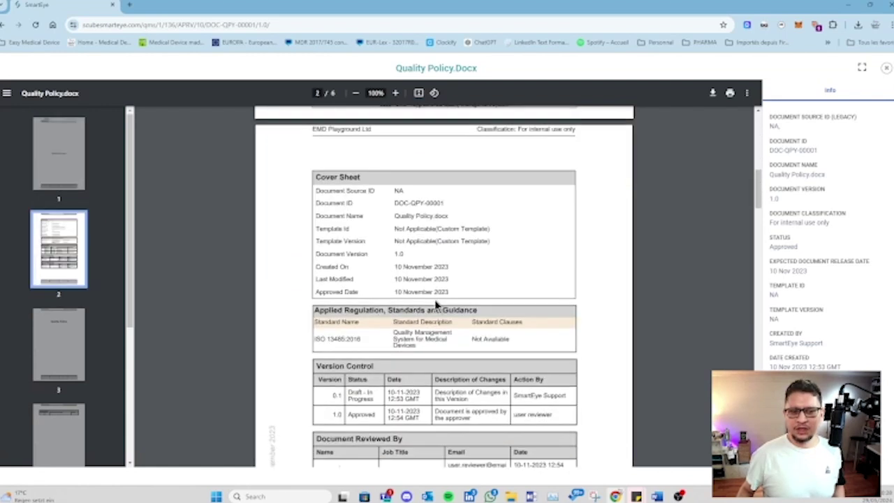
pyautogui.scroll(-20, 411, 296)
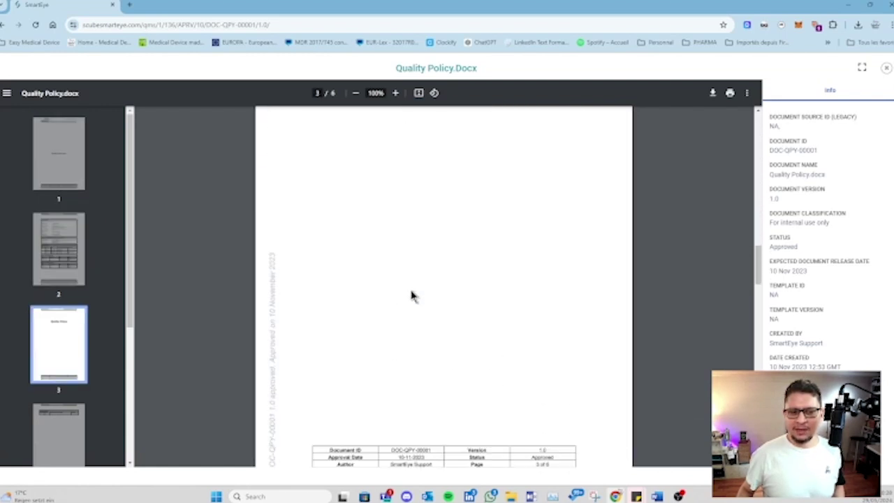
pyautogui.scroll(1, 412, 288)
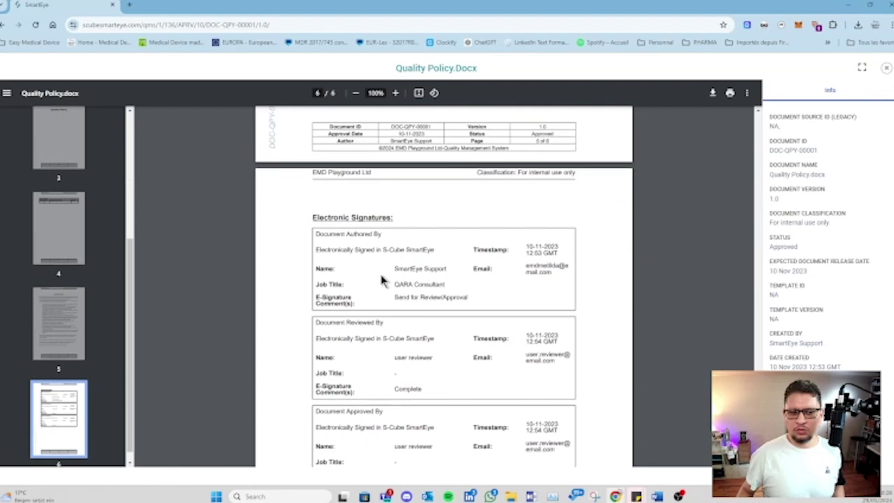
pyautogui.scroll(13, 387, 345)
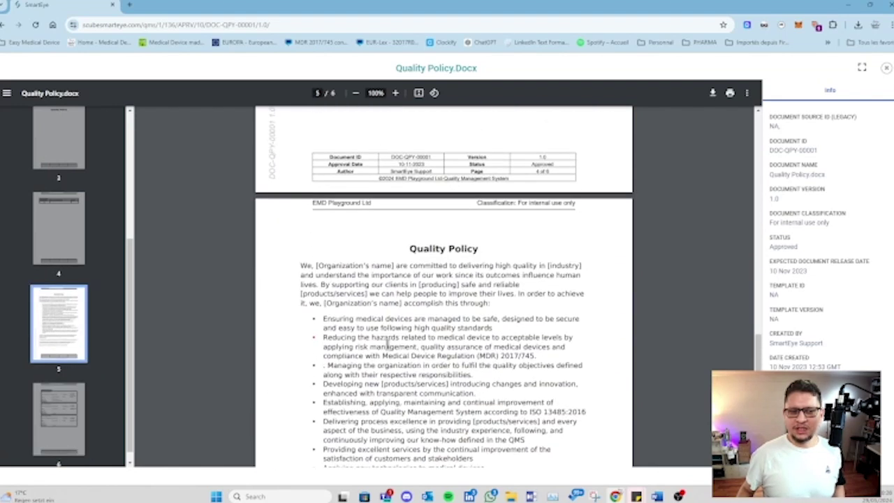
pyautogui.scroll(6, 387, 344)
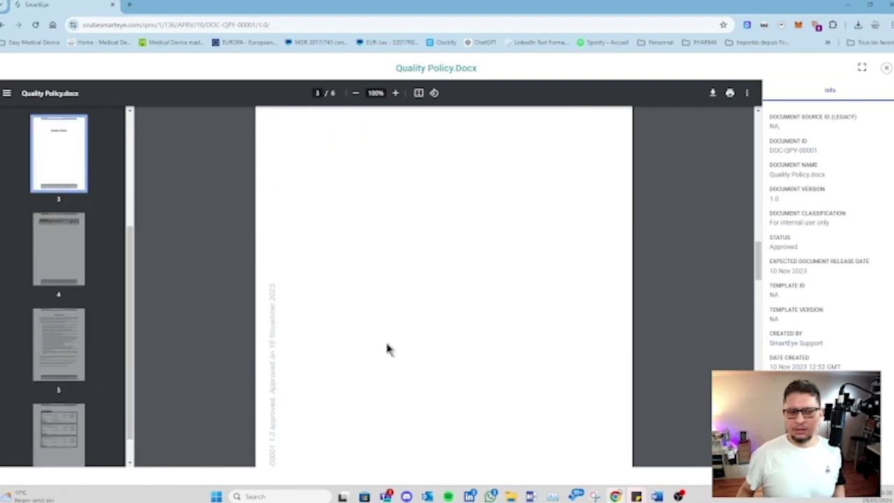
pyautogui.scroll(6, 387, 349)
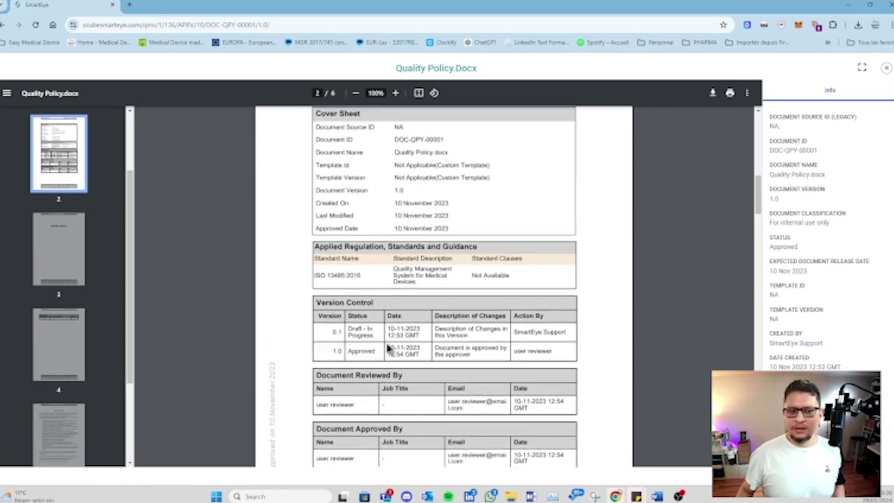
pyautogui.scroll(3, 419, 294)
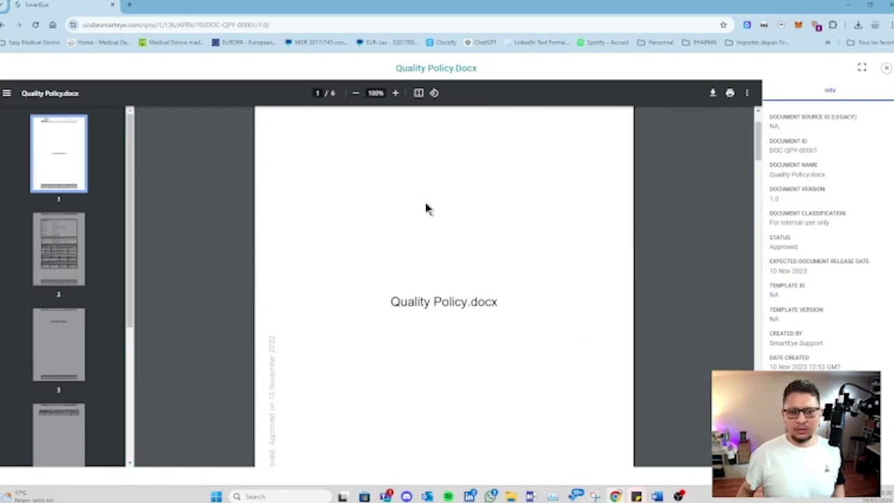
pyautogui.scroll(-5, 457, 284)
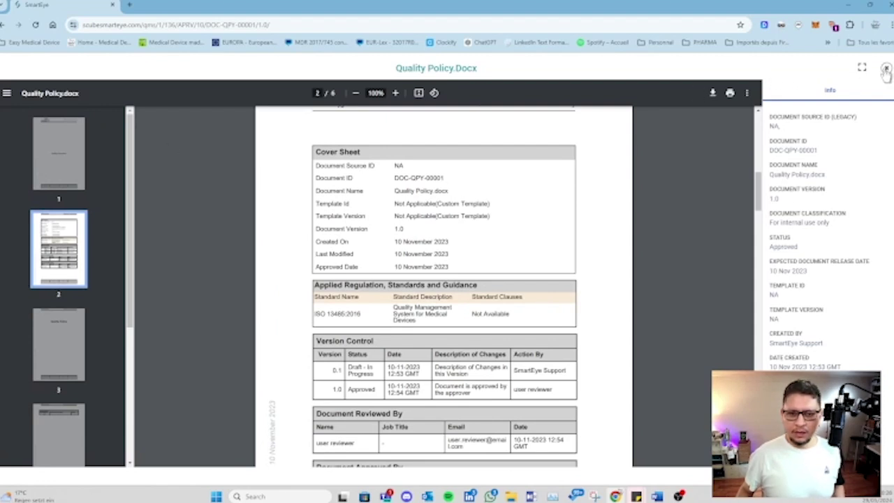
# - Examine the Quality Policy document's metadata, including its creation, review and approval details, and close the document
pyautogui.scroll(-1, 794, 195)
pyautogui.scroll(-3, 803, 192)
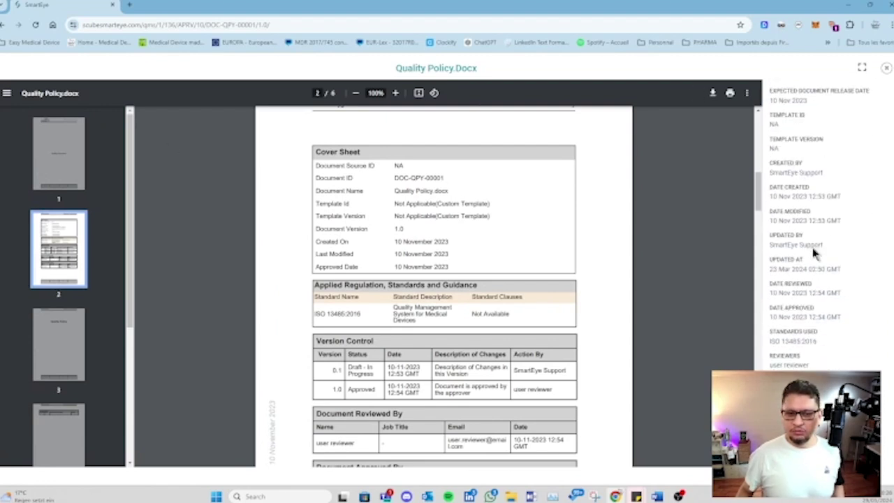
pyautogui.scroll(4, 796, 217)
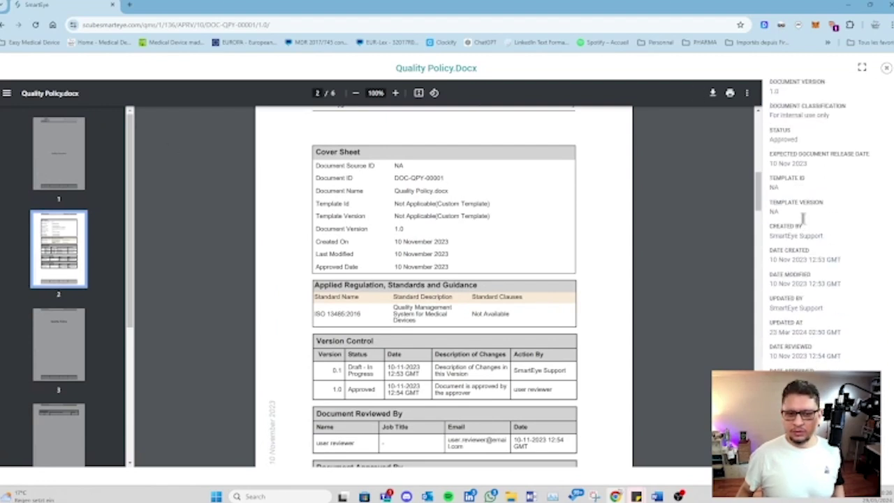
pyautogui.click(885, 69)
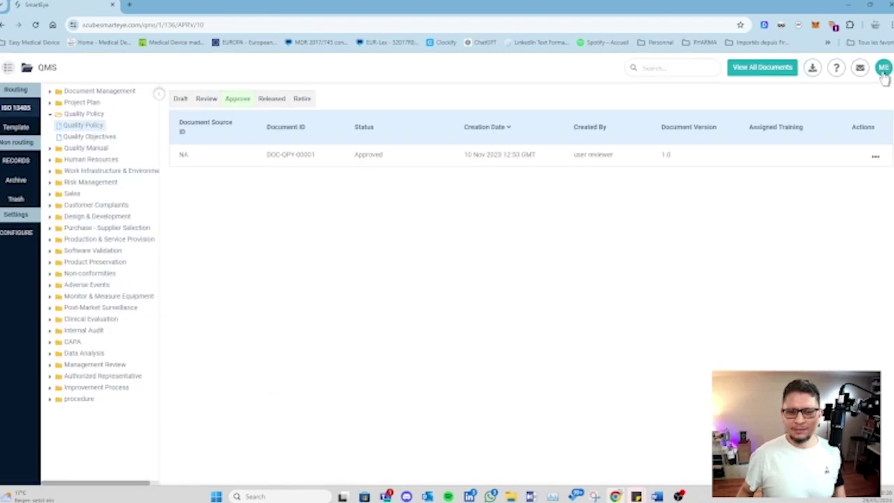
# - Open the QMS configuration and view its workspace folder settings and list of assigned users
pyautogui.click(23, 235)
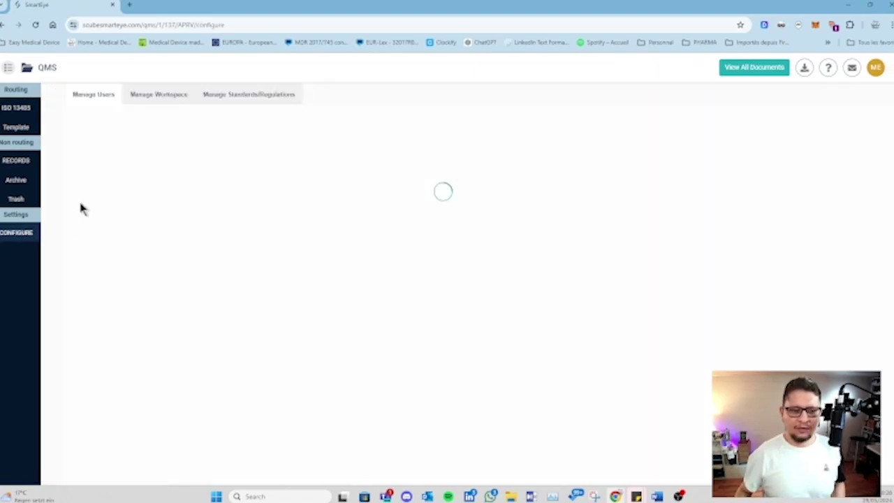
pyautogui.click(146, 102)
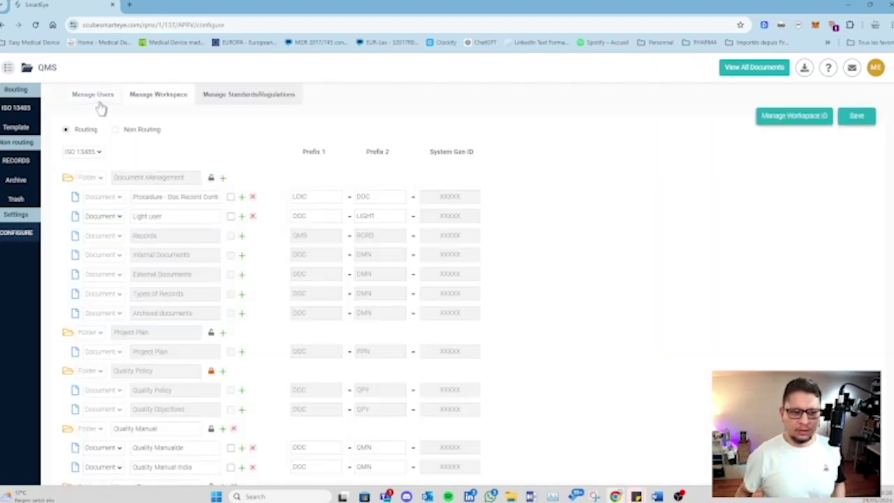
pyautogui.click(101, 99)
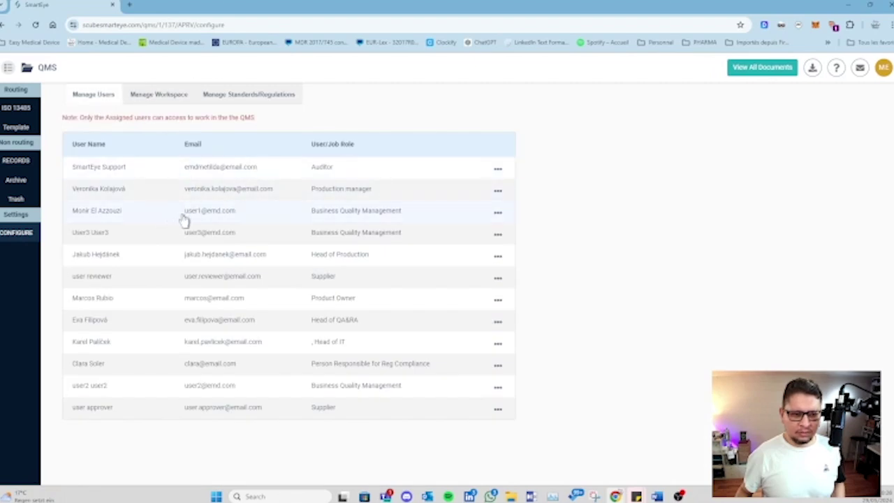
# - Examine the ISO 13485 document permissions of the third listed user, covering the author, reviewer, approver and read-only roles, and close them
pyautogui.click(497, 214)
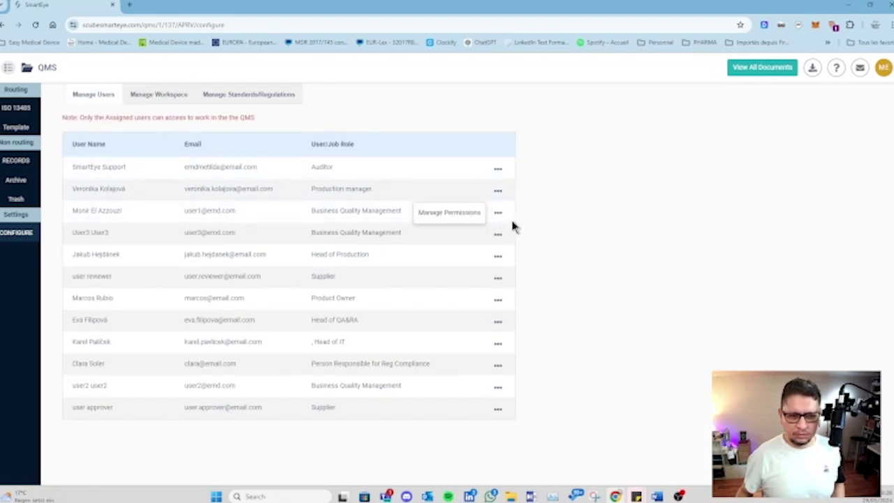
pyautogui.click(465, 212)
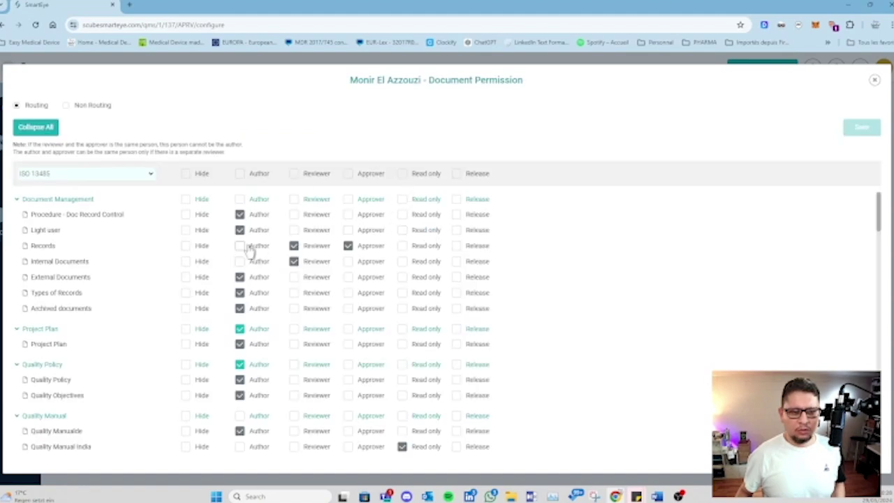
pyautogui.scroll(-2, 136, 240)
pyautogui.scroll(2, 138, 246)
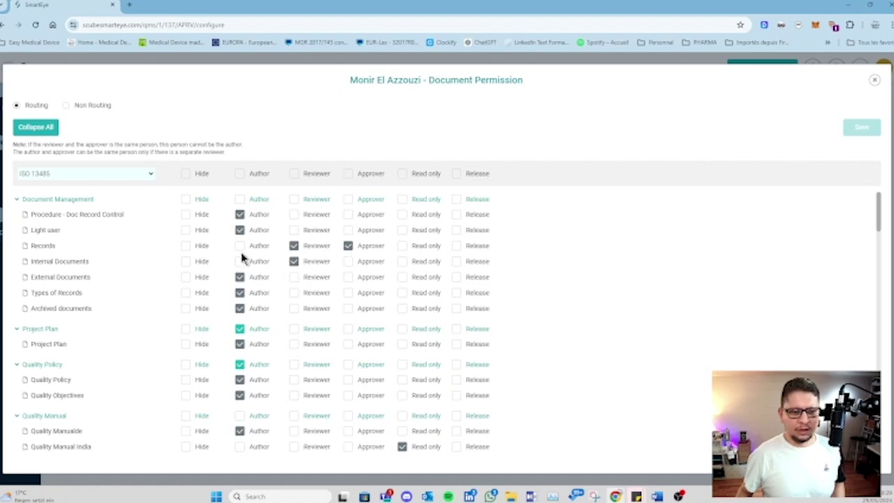
pyautogui.scroll(-10, 210, 279)
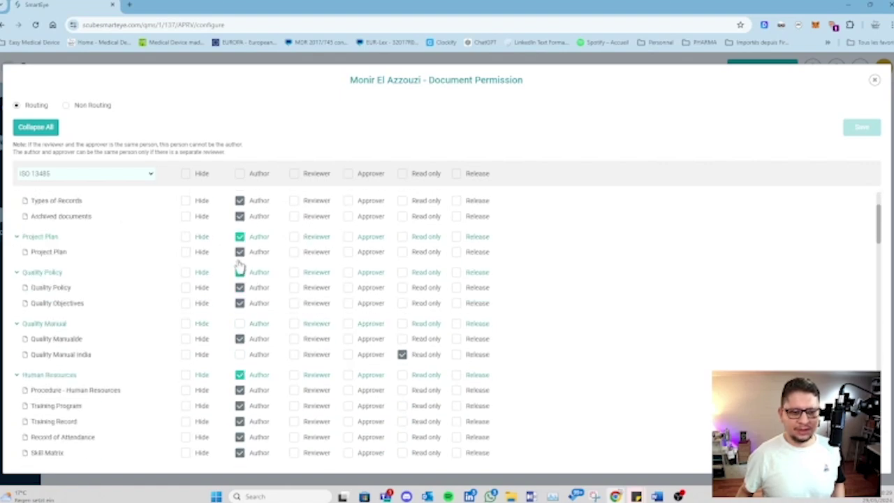
pyautogui.scroll(10, 309, 308)
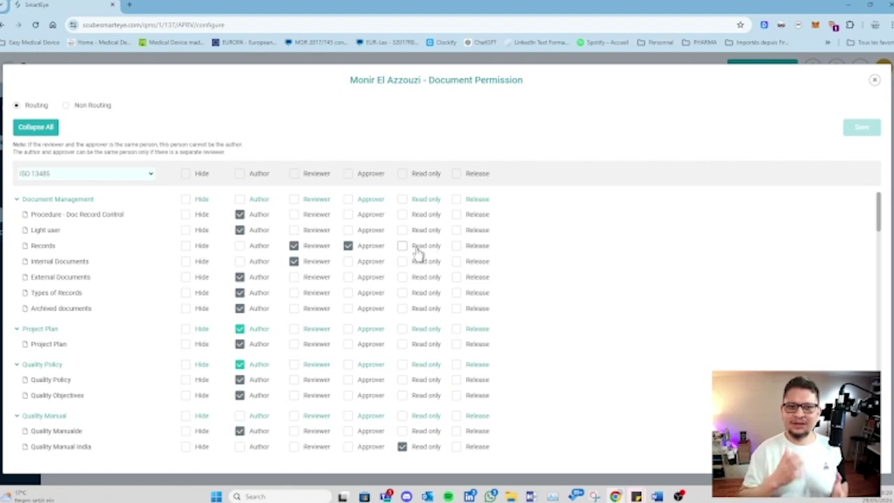
pyautogui.click(874, 81)
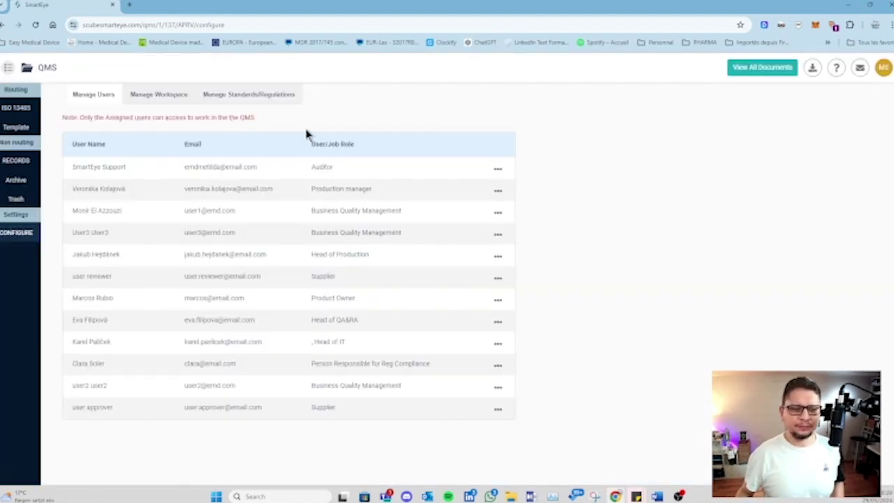
# - Leave the QMS workspace for the dashboard and open the Trainings module's Roles and Responsibilities
pyautogui.click(9, 68)
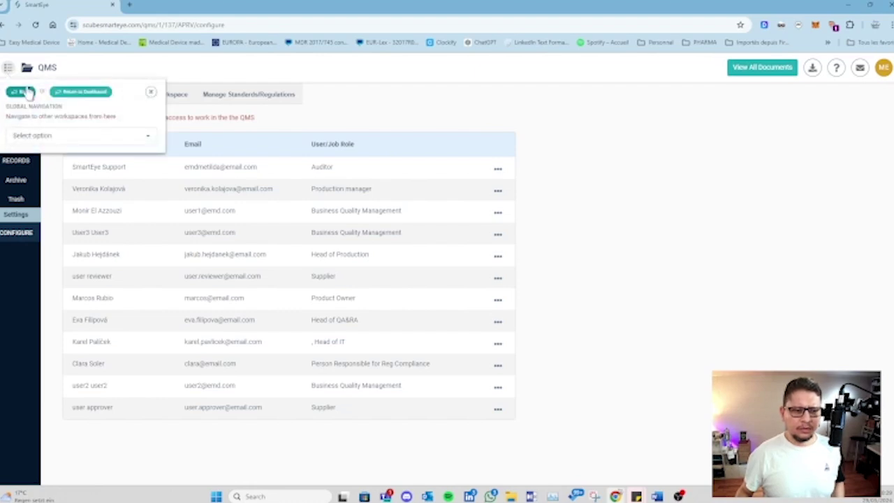
pyautogui.click(28, 92)
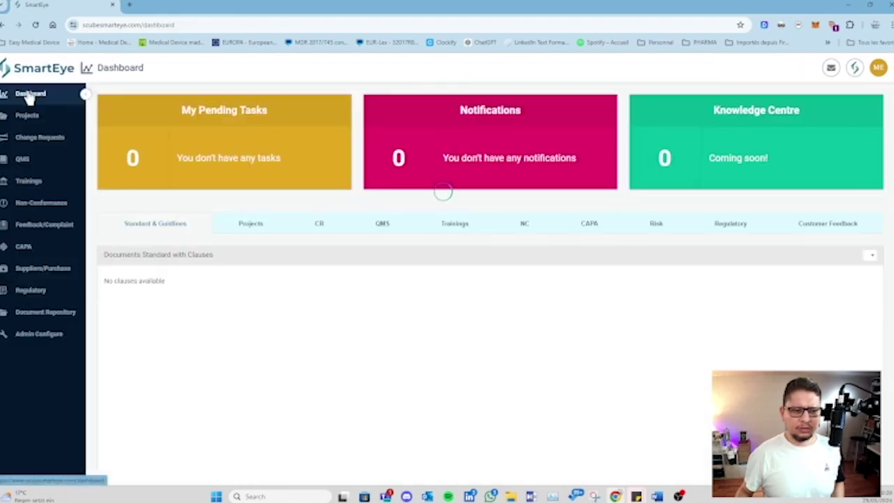
pyautogui.click(36, 184)
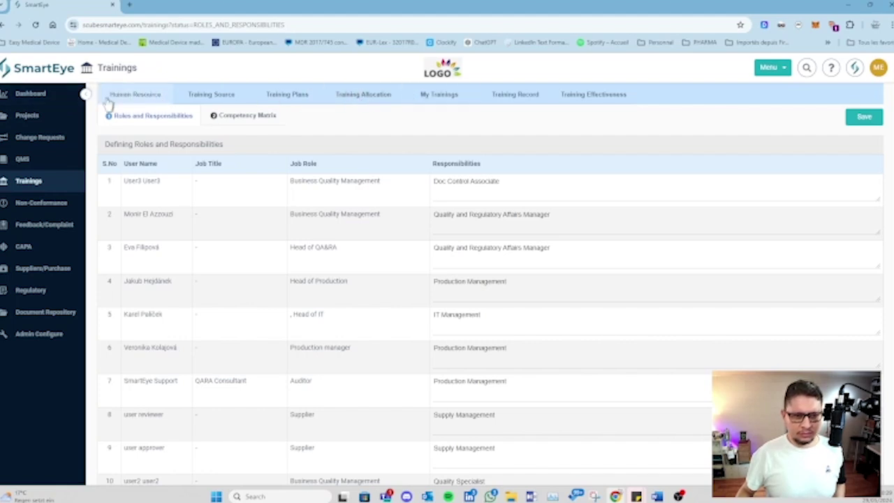
# - Open non-conformance NCR-BACK-00010 from the Demo folder of the Non-Conformance module
pyautogui.click(41, 206)
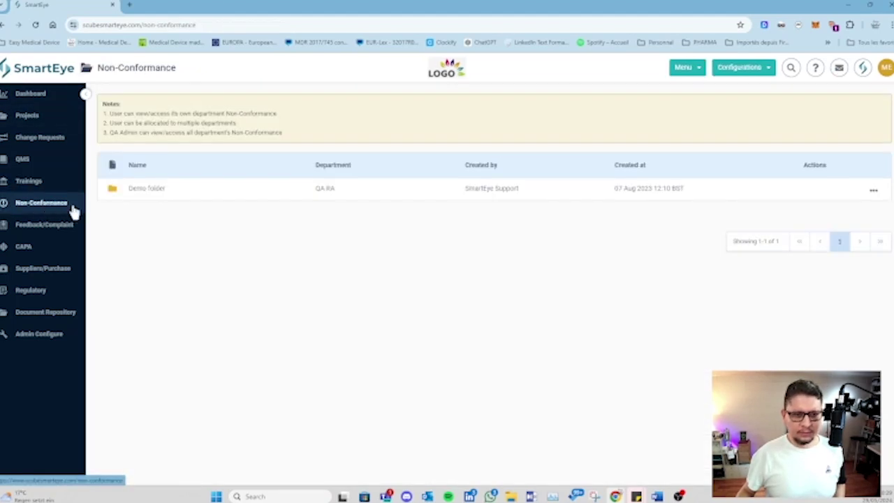
pyautogui.click(188, 196)
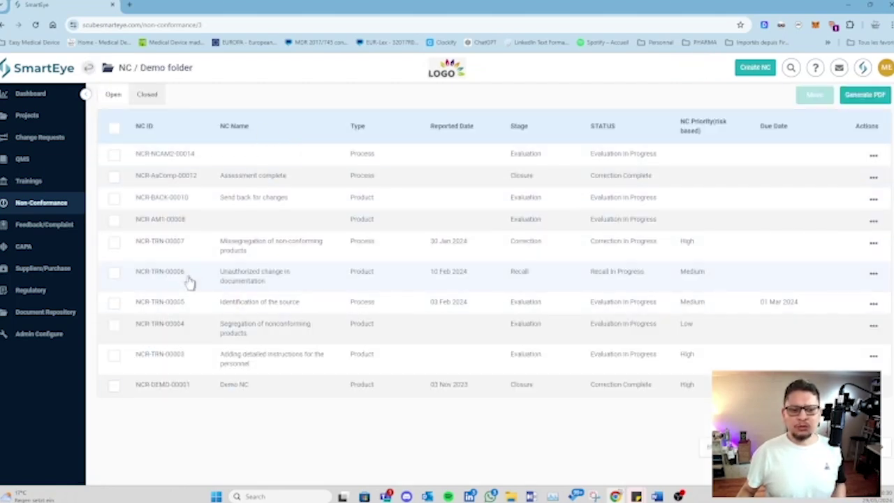
pyautogui.click(162, 206)
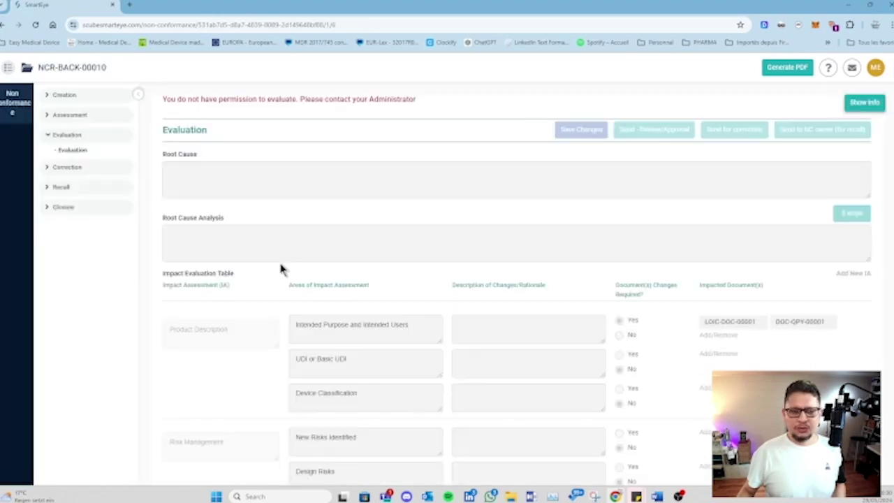
# - Expand the non-conformance's stages from Creation through Closure to show its workflow, and return to the Demo folder list
pyautogui.click(57, 98)
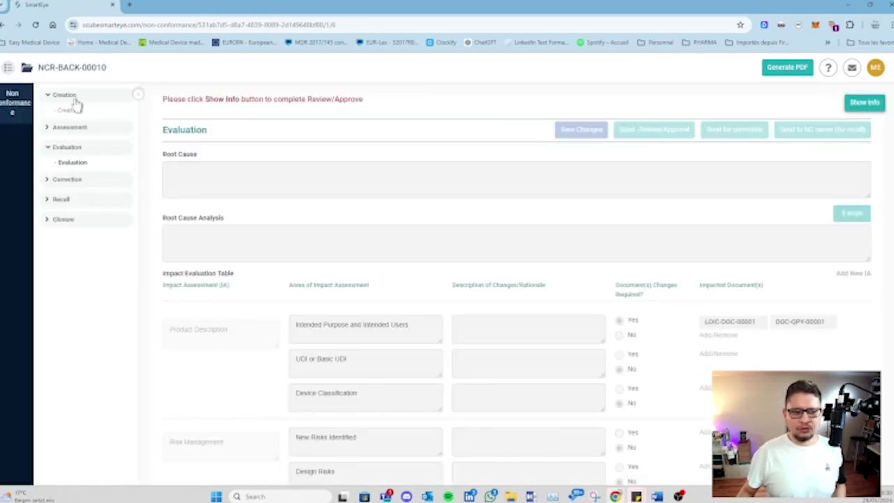
pyautogui.click(67, 127)
pyautogui.click(74, 162)
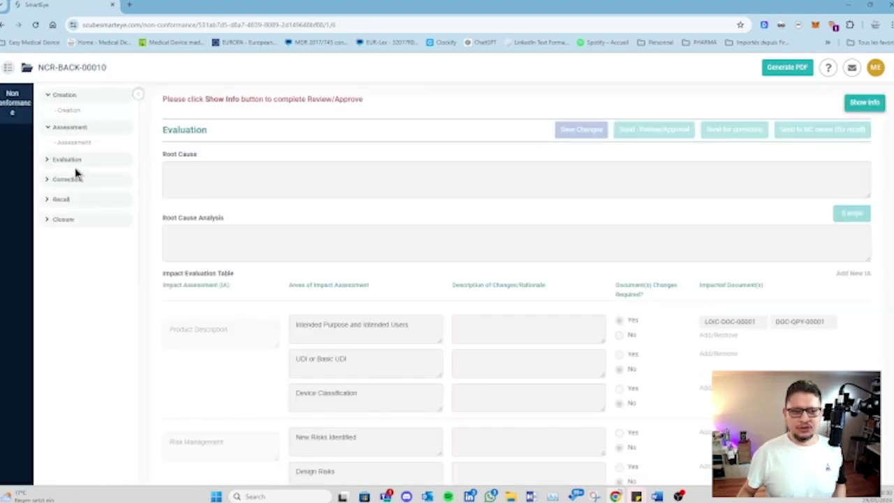
pyautogui.click(76, 162)
pyautogui.click(78, 196)
pyautogui.click(79, 224)
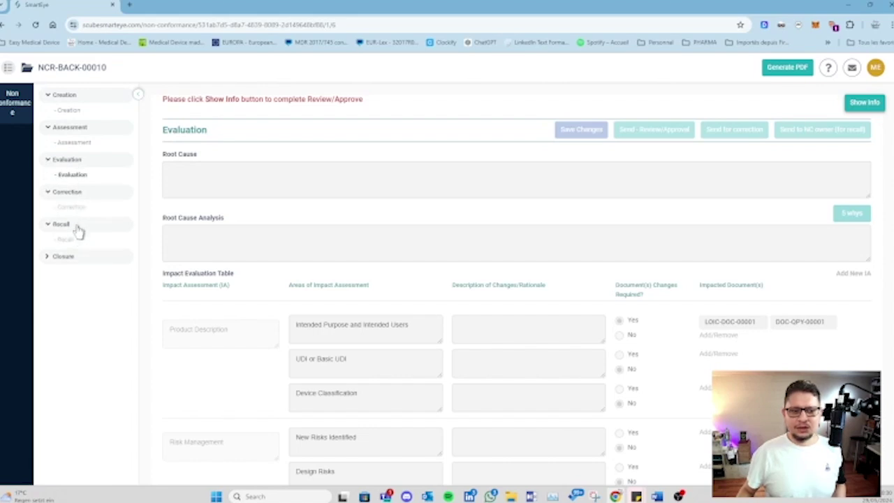
pyautogui.click(74, 257)
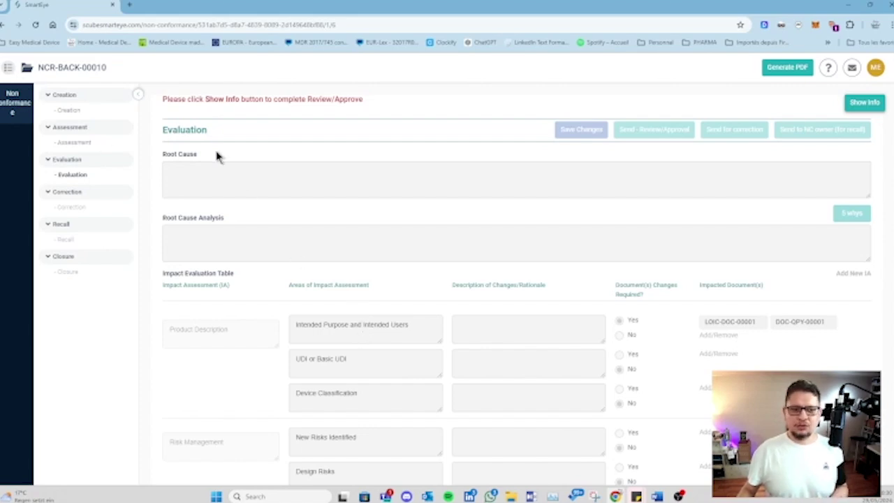
pyautogui.click(8, 69)
pyautogui.click(23, 93)
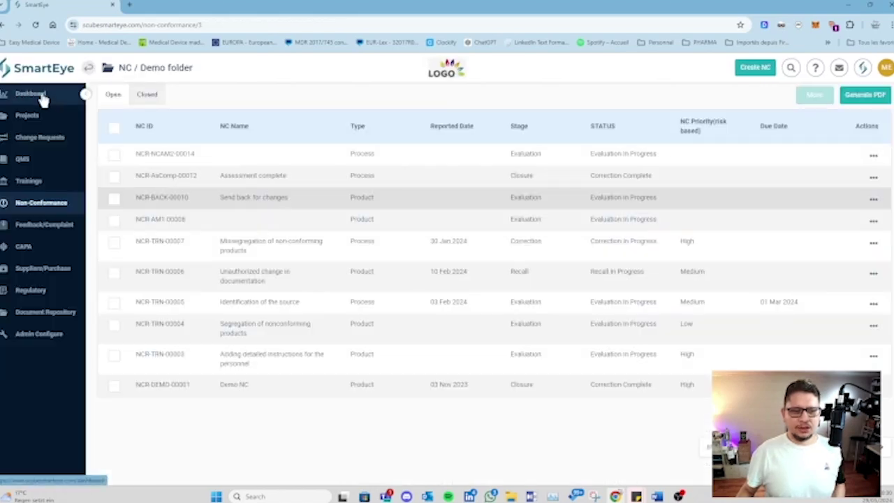
# - Open report COMP-NCOM-00010 from the Feedback Folder of the Feedback/Complaint module, and return to the folder's report list
pyautogui.click(38, 227)
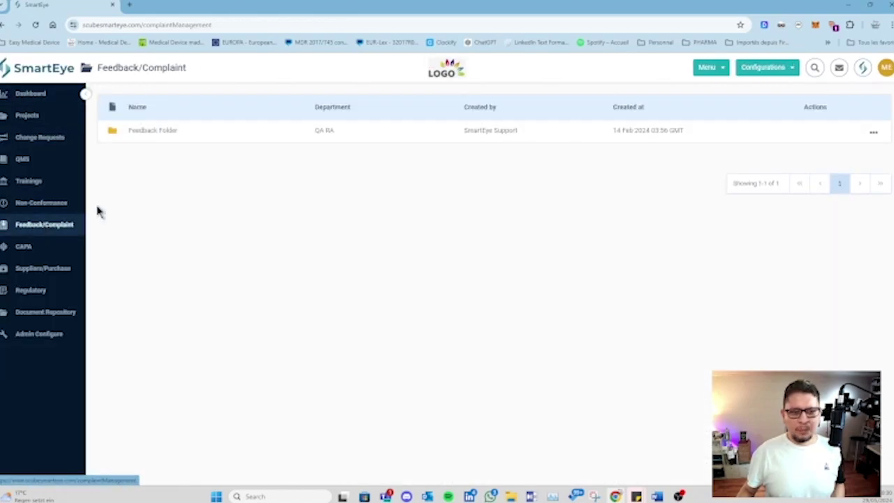
pyautogui.click(143, 138)
pyautogui.click(144, 158)
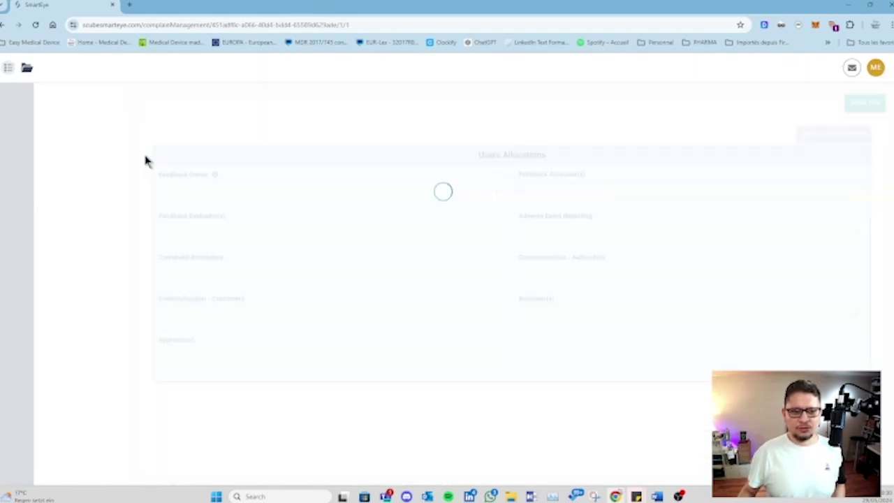
pyautogui.click(7, 72)
pyautogui.click(15, 91)
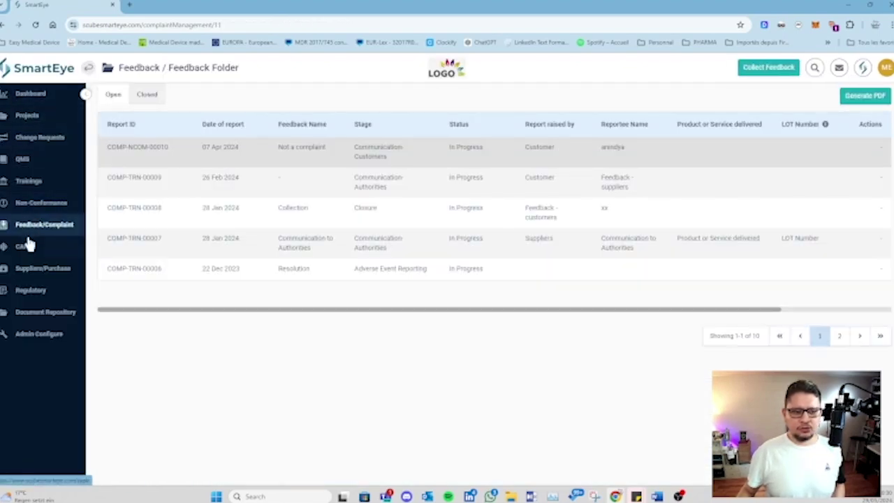
# - Open record CAPA-TRN-00004 from the Demo folder of the CAPA module
pyautogui.click(25, 247)
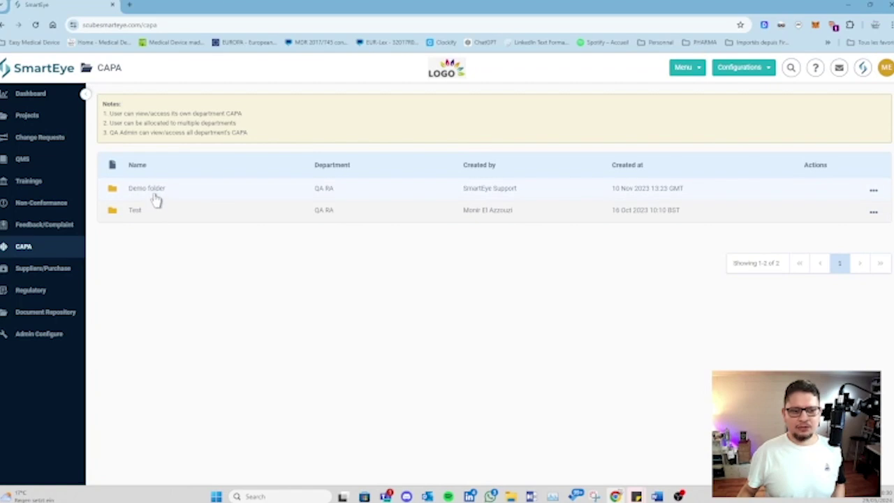
pyautogui.click(155, 195)
pyautogui.click(175, 174)
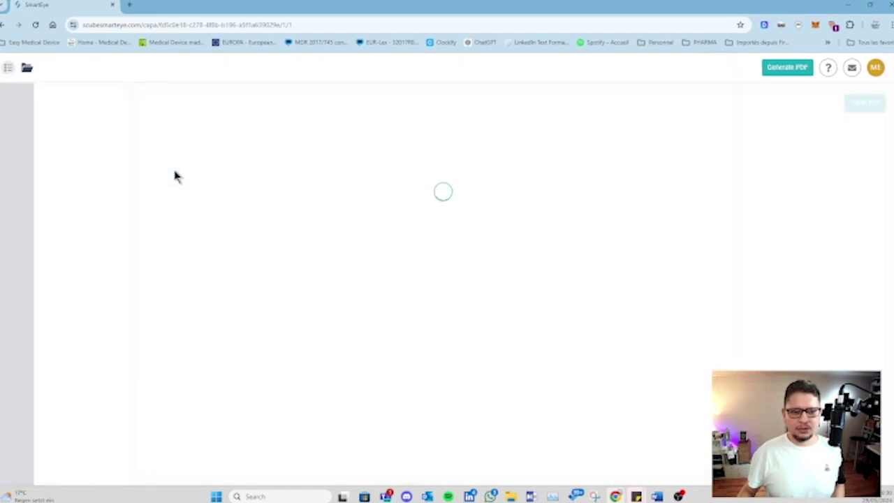
# - Review the CAPA record's Assessment form, including the section filled by the assessor, and leave the record
pyautogui.scroll(-5, 207, 224)
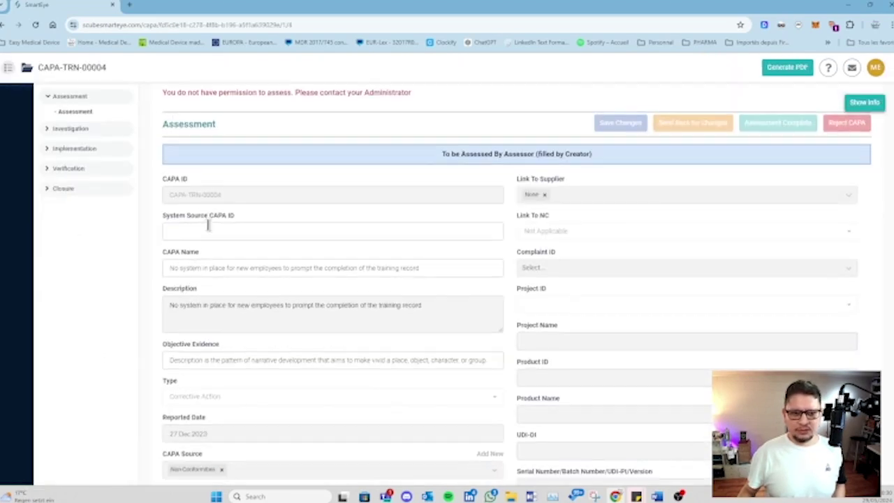
pyautogui.scroll(-4, 234, 259)
pyautogui.scroll(7, 311, 244)
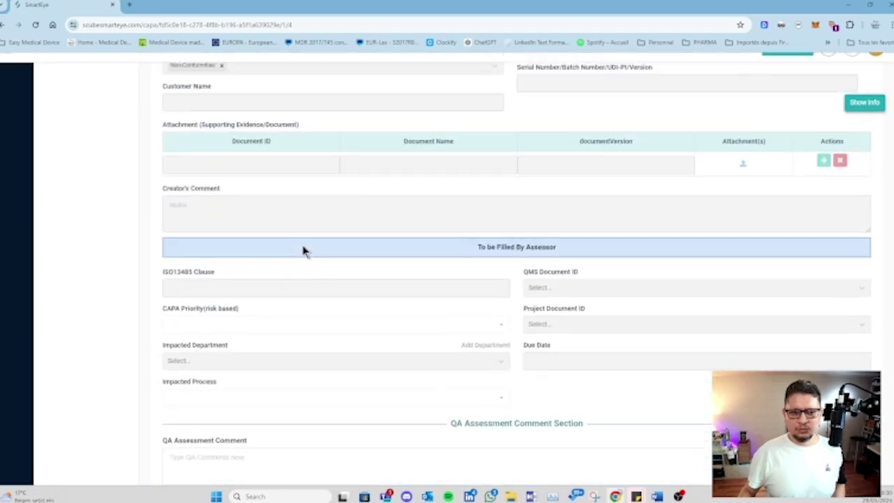
pyautogui.scroll(3, 295, 250)
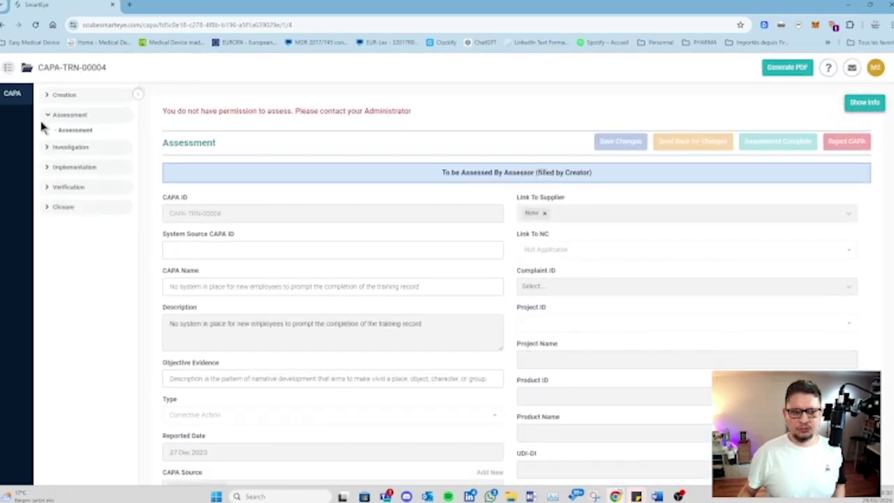
pyautogui.click(9, 70)
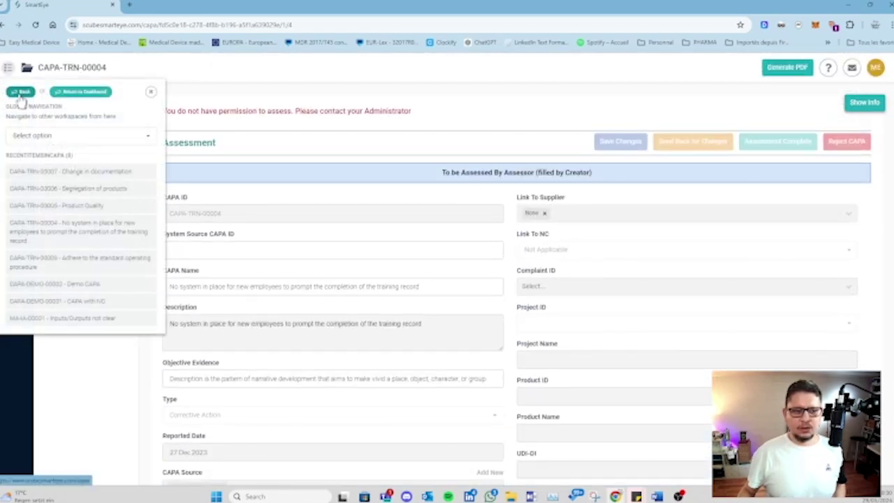
pyautogui.click(17, 95)
# - Open supplier SUP-AM1-00008 from the Demo folder of the Suppliers/Purchase module, and return to the folder's supplier list
pyautogui.click(40, 269)
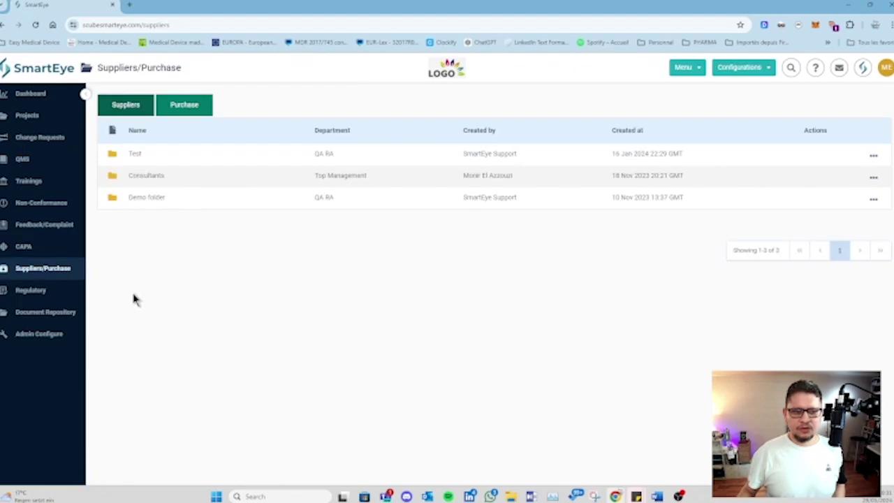
pyautogui.click(162, 200)
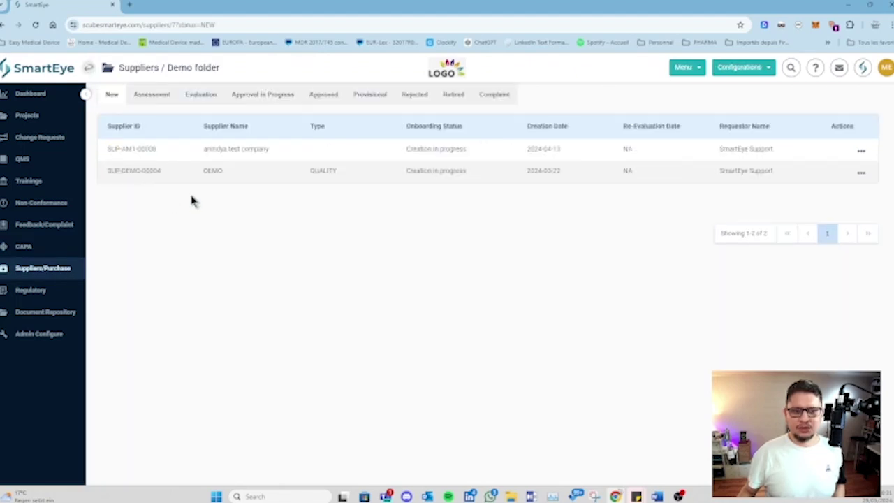
pyautogui.click(212, 154)
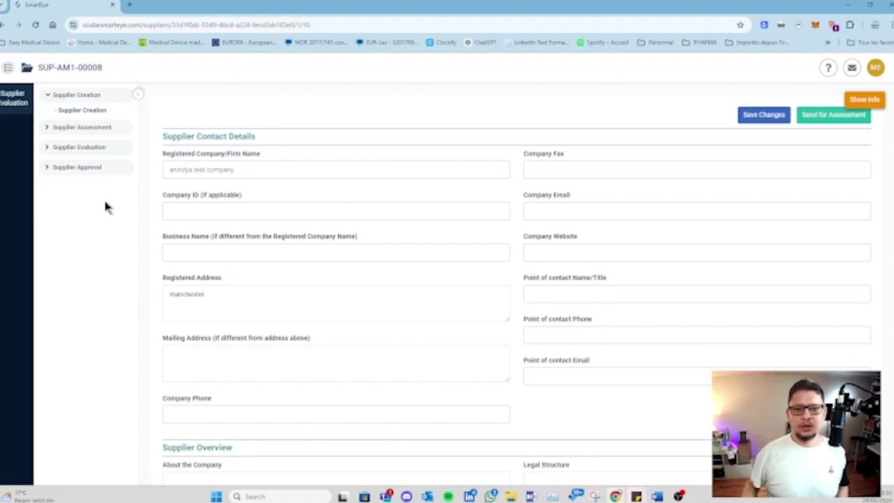
pyautogui.click(8, 68)
pyautogui.click(21, 92)
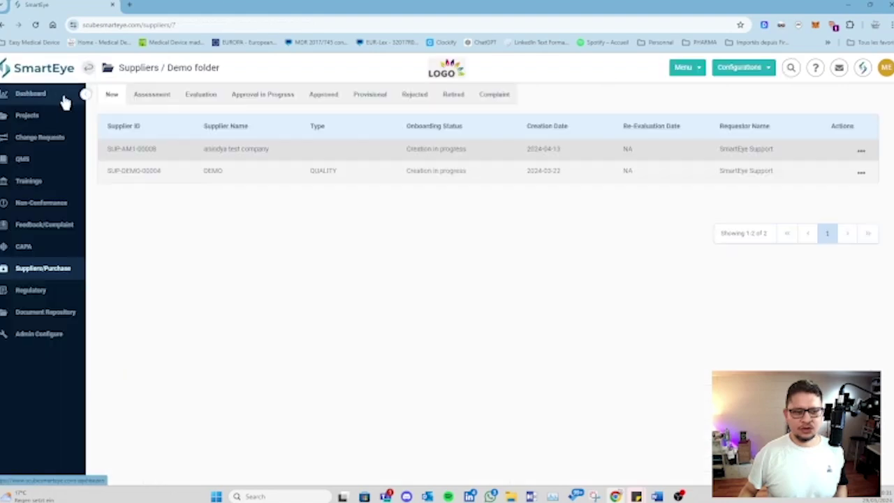
# - Open the Regulatory module to view Product A's notified body letter under Market Registrations, and return to the dashboard
pyautogui.click(29, 290)
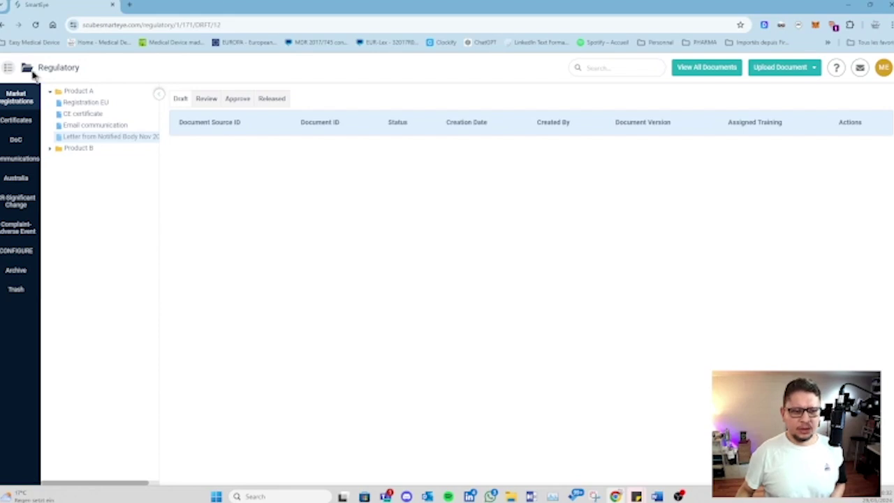
pyautogui.click(9, 69)
pyautogui.click(18, 93)
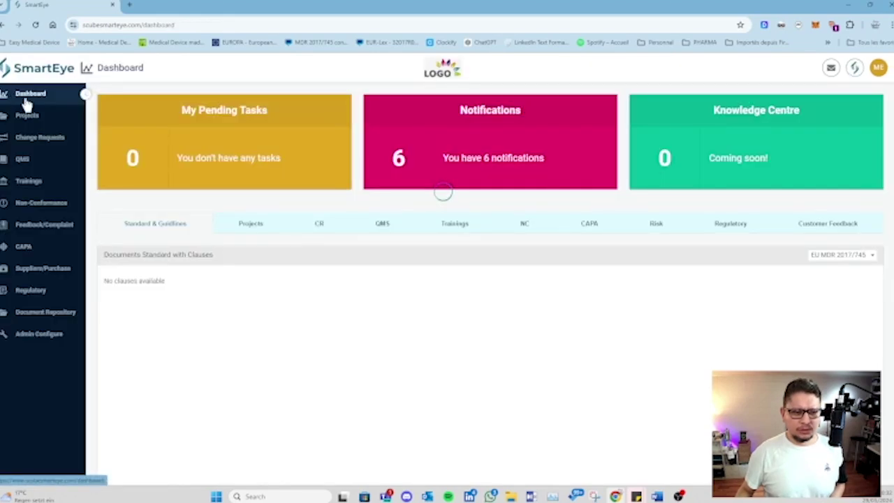
# - View the Document Repository's folders, and open the user management list in the Admin Configure settings
pyautogui.click(36, 318)
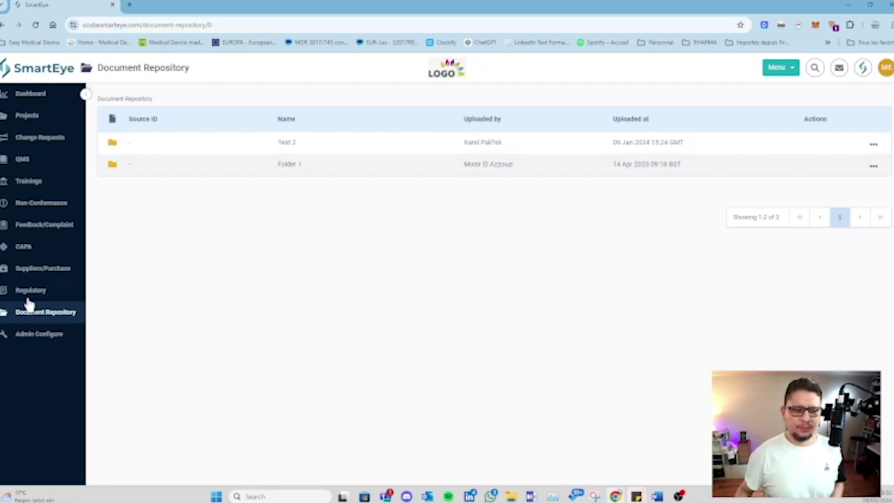
pyautogui.click(34, 335)
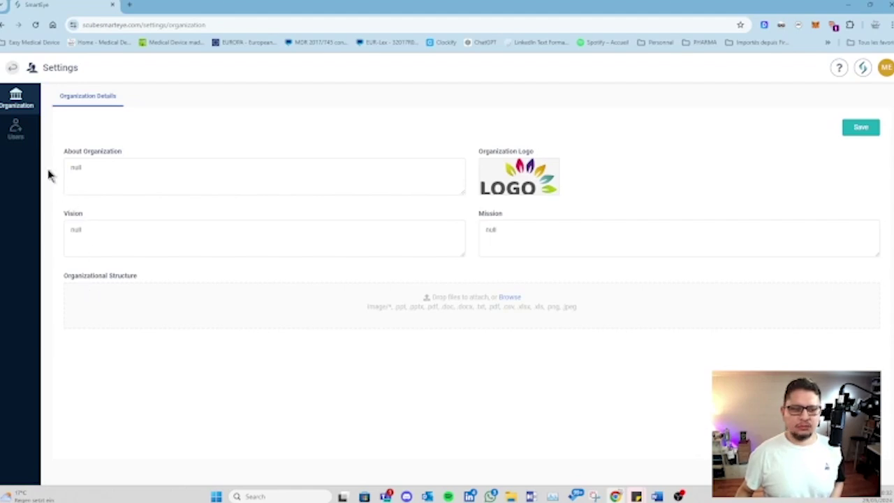
pyautogui.click(16, 129)
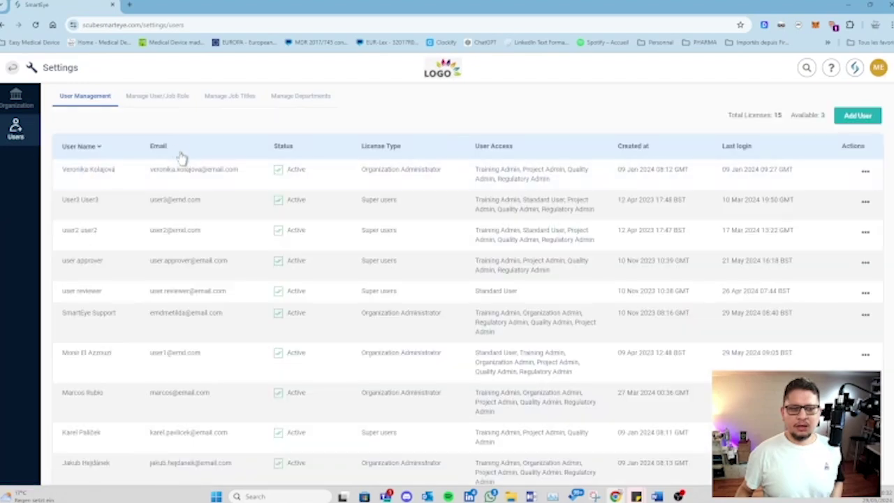